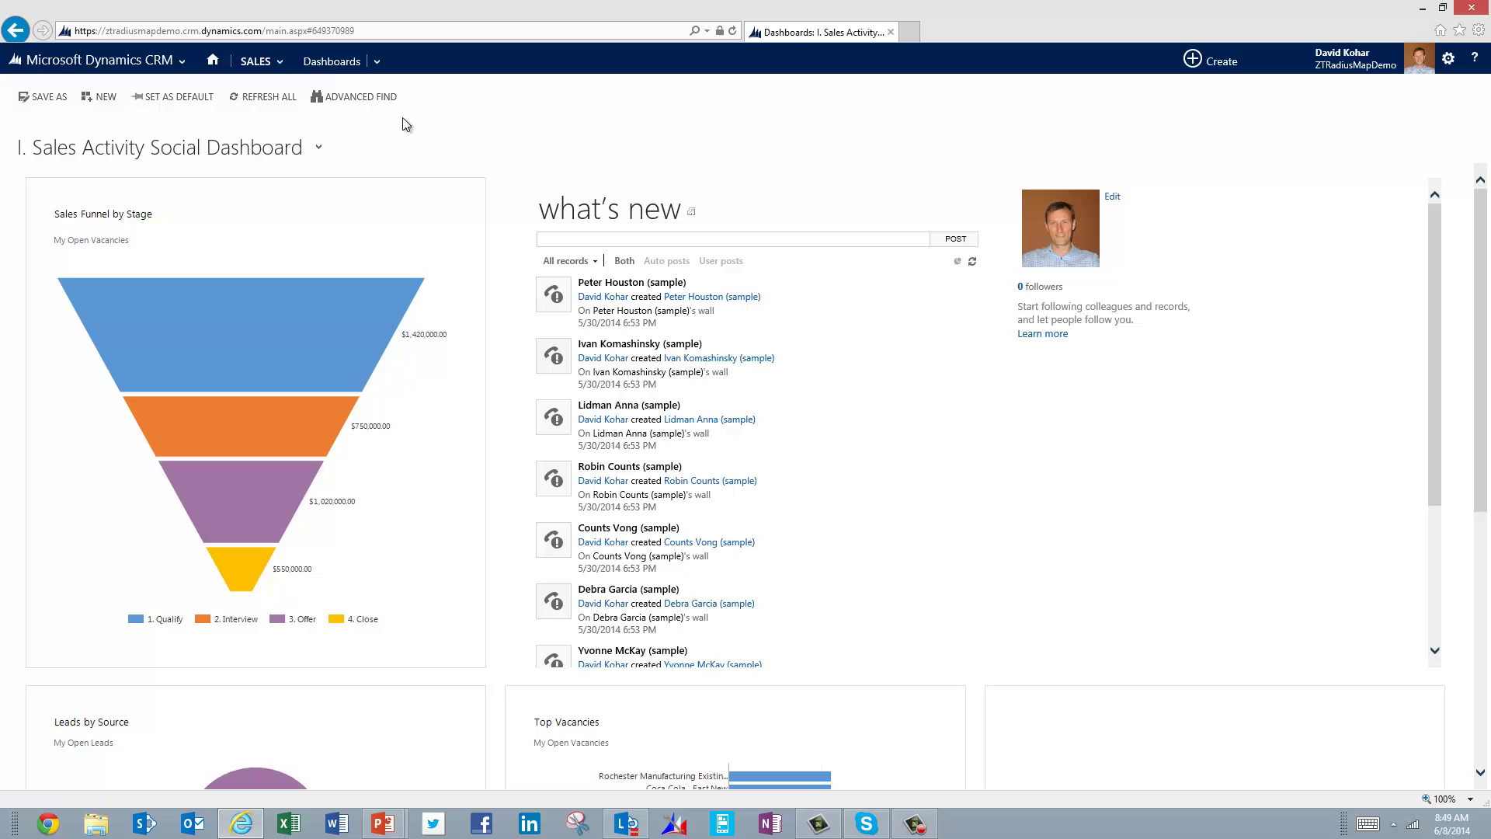
# Open the Companies list from SALES and switch its chart to Account Locations
pyautogui.click(259, 61)
pyautogui.click(538, 115)
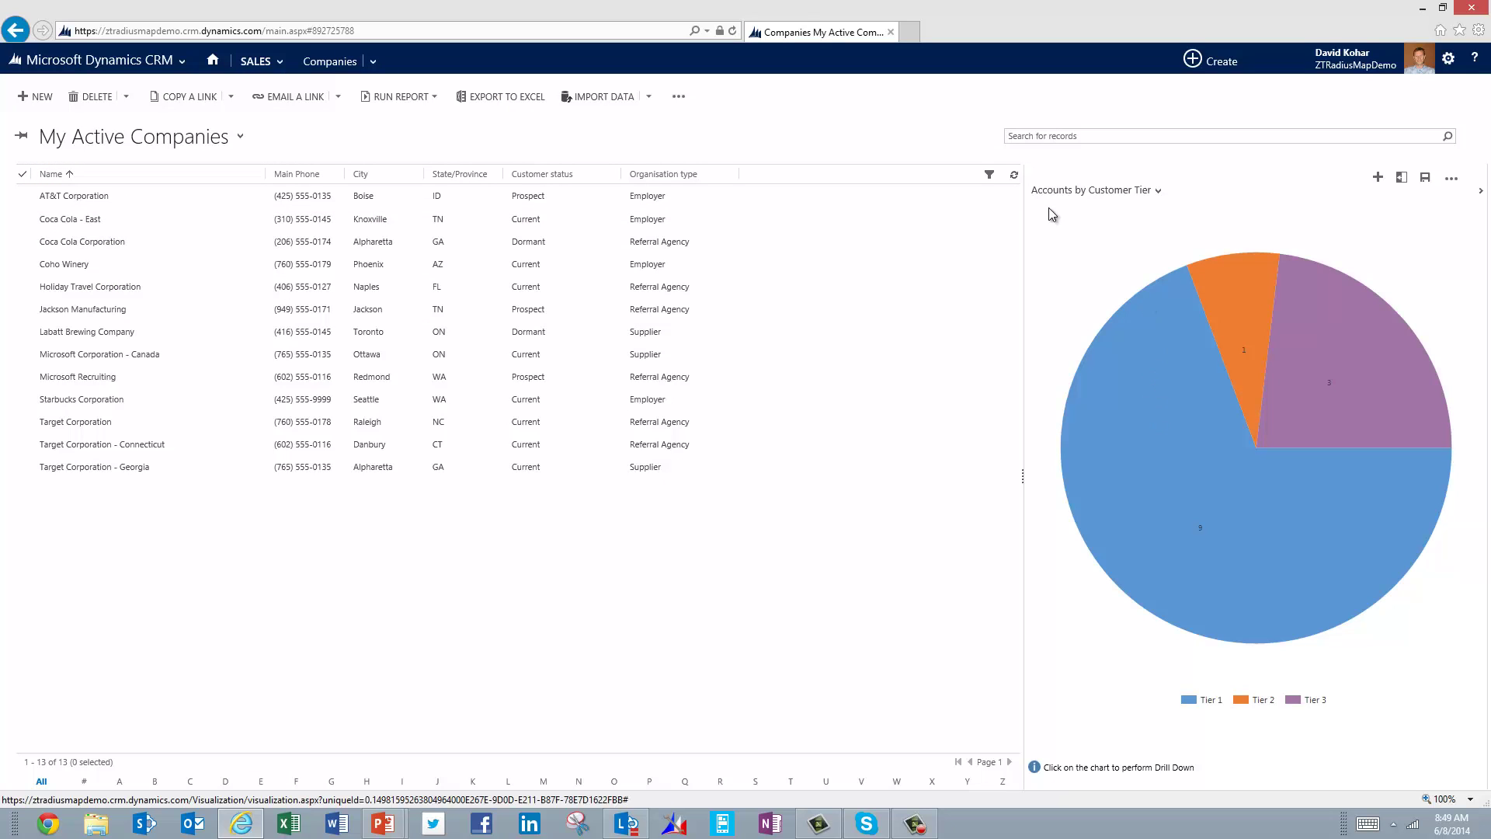
pyautogui.click(1092, 196)
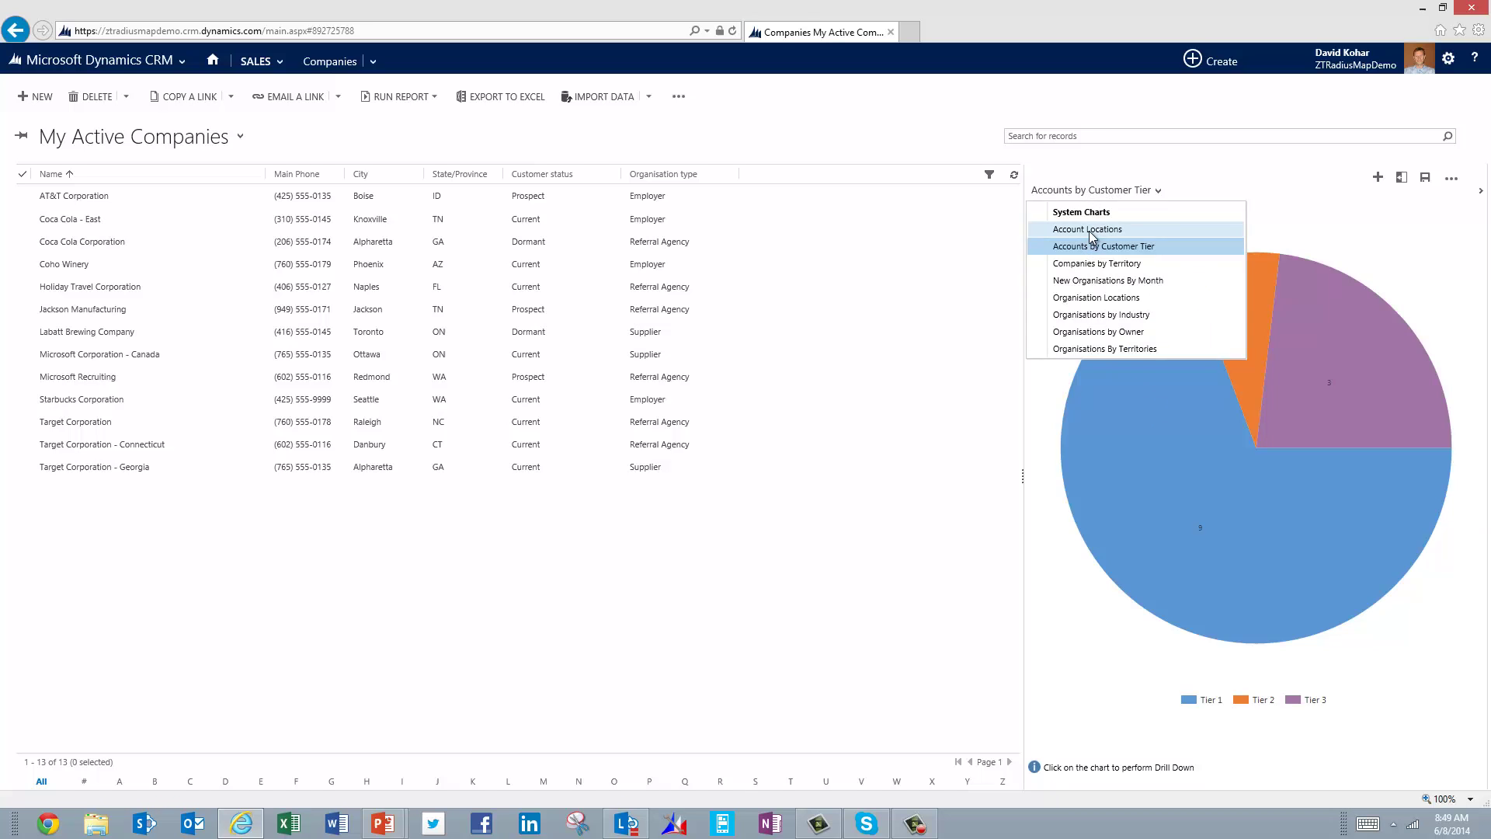
pyautogui.click(1092, 230)
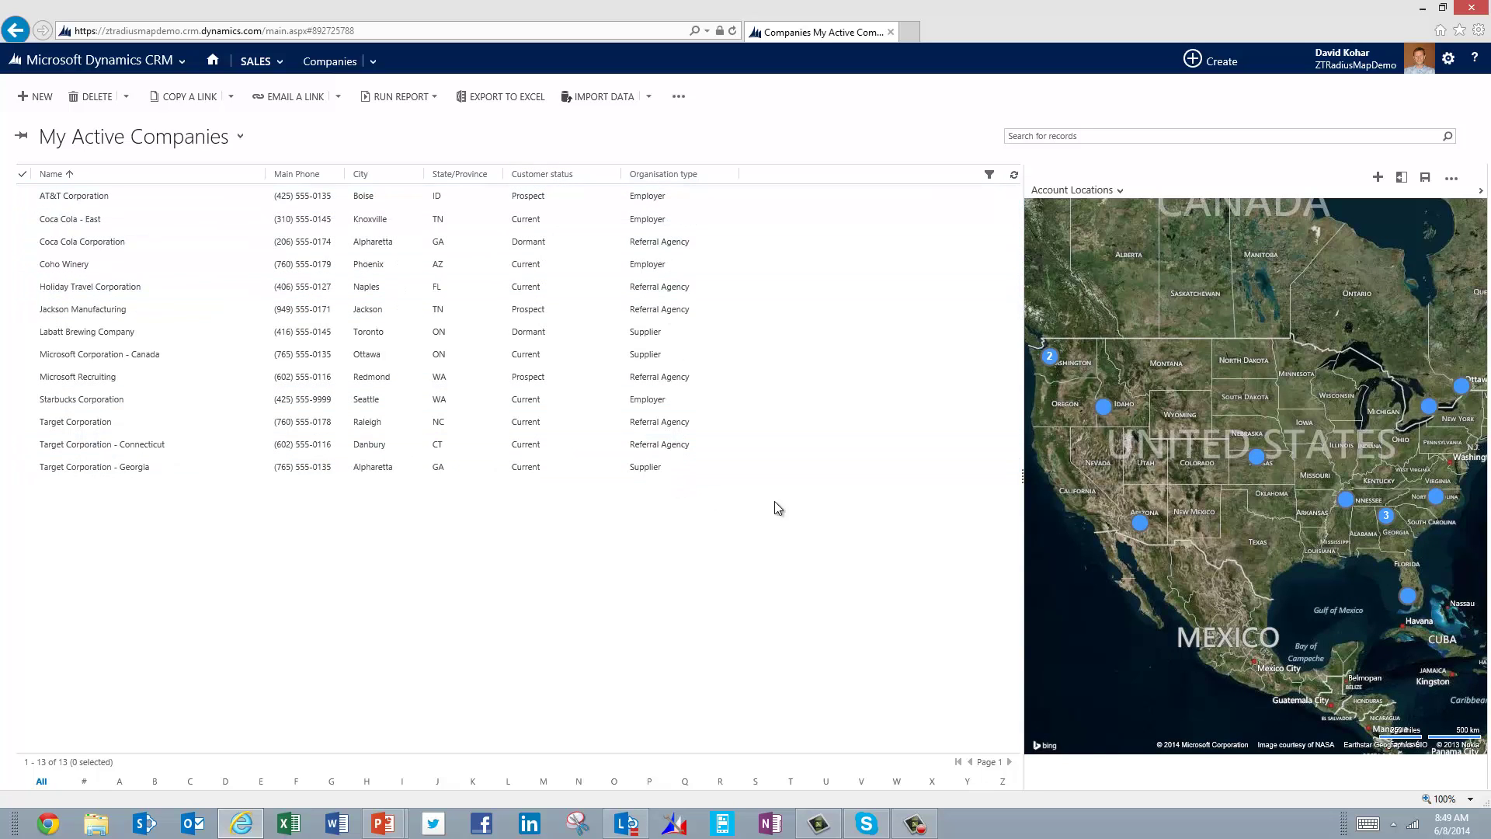
# Move the chart pane to the top, above the company list
pyautogui.click(678, 96)
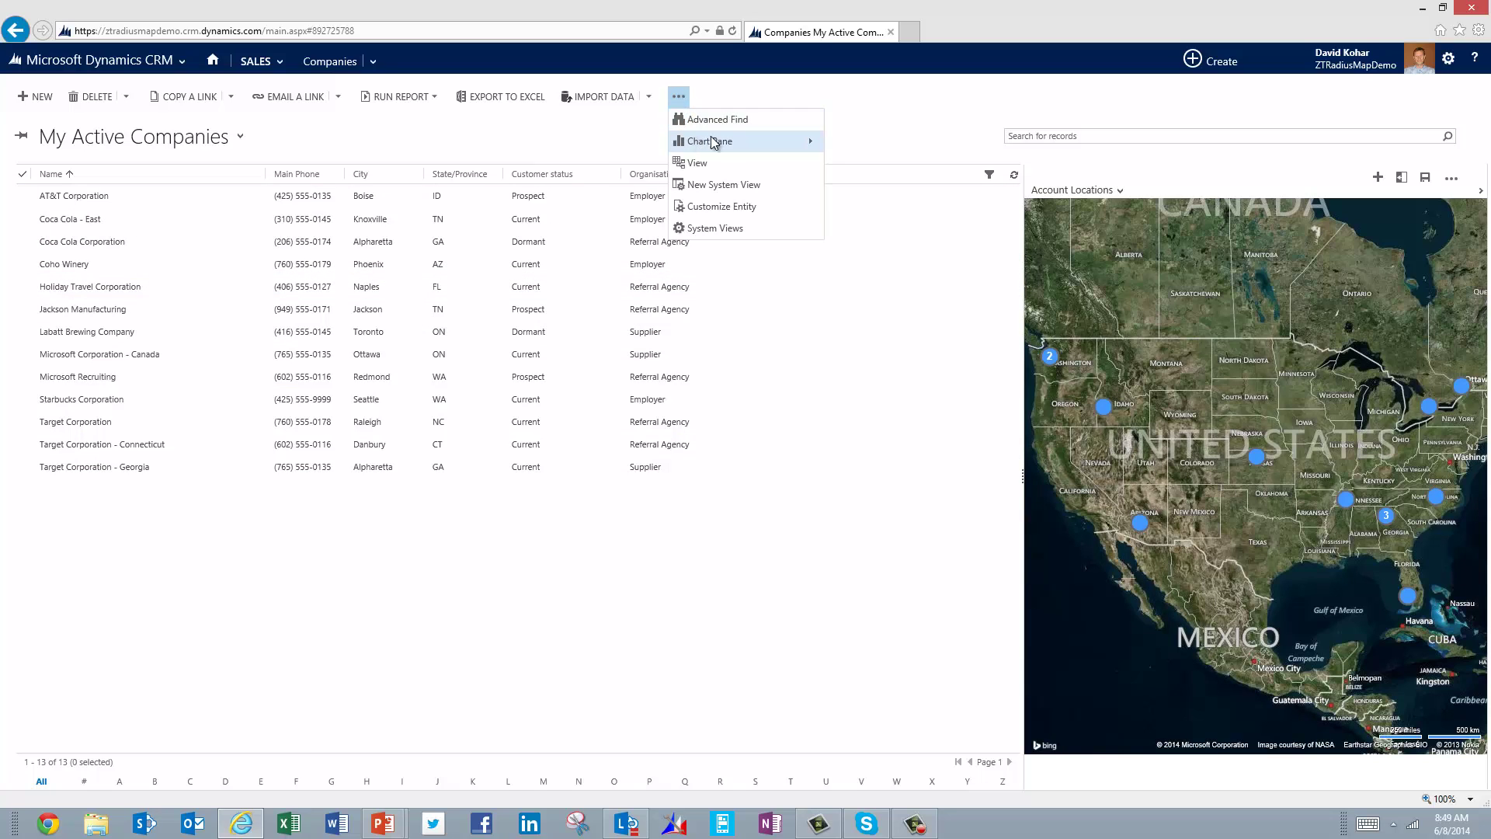
pyautogui.moveTo(712, 143)
pyautogui.click(846, 166)
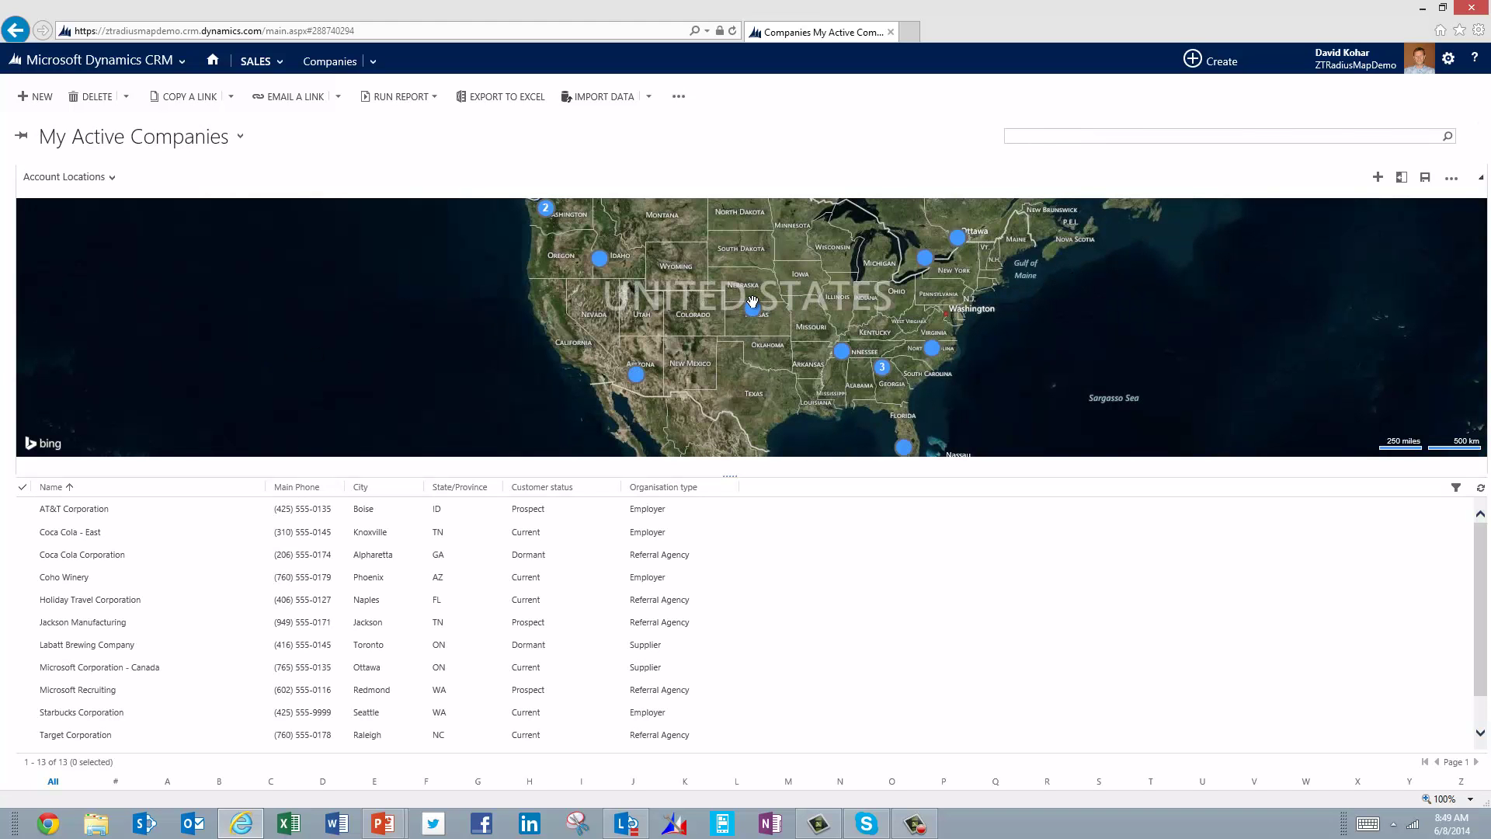
# Pan the map and open Microsoft Recruiting from the Washington cluster pin
pyautogui.moveTo(759, 300); pyautogui.dragTo(764, 390)
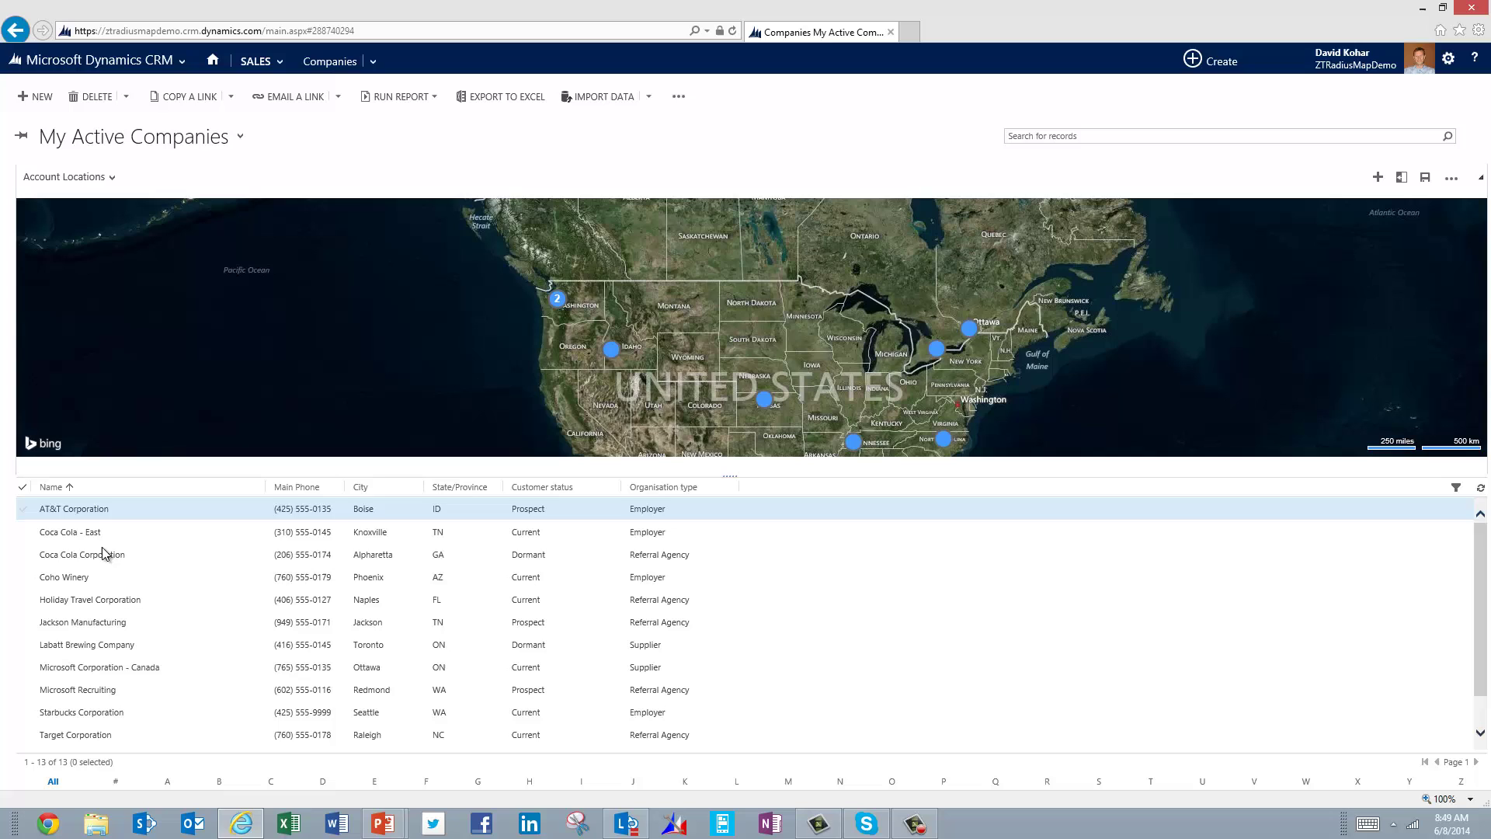
pyautogui.click(557, 300)
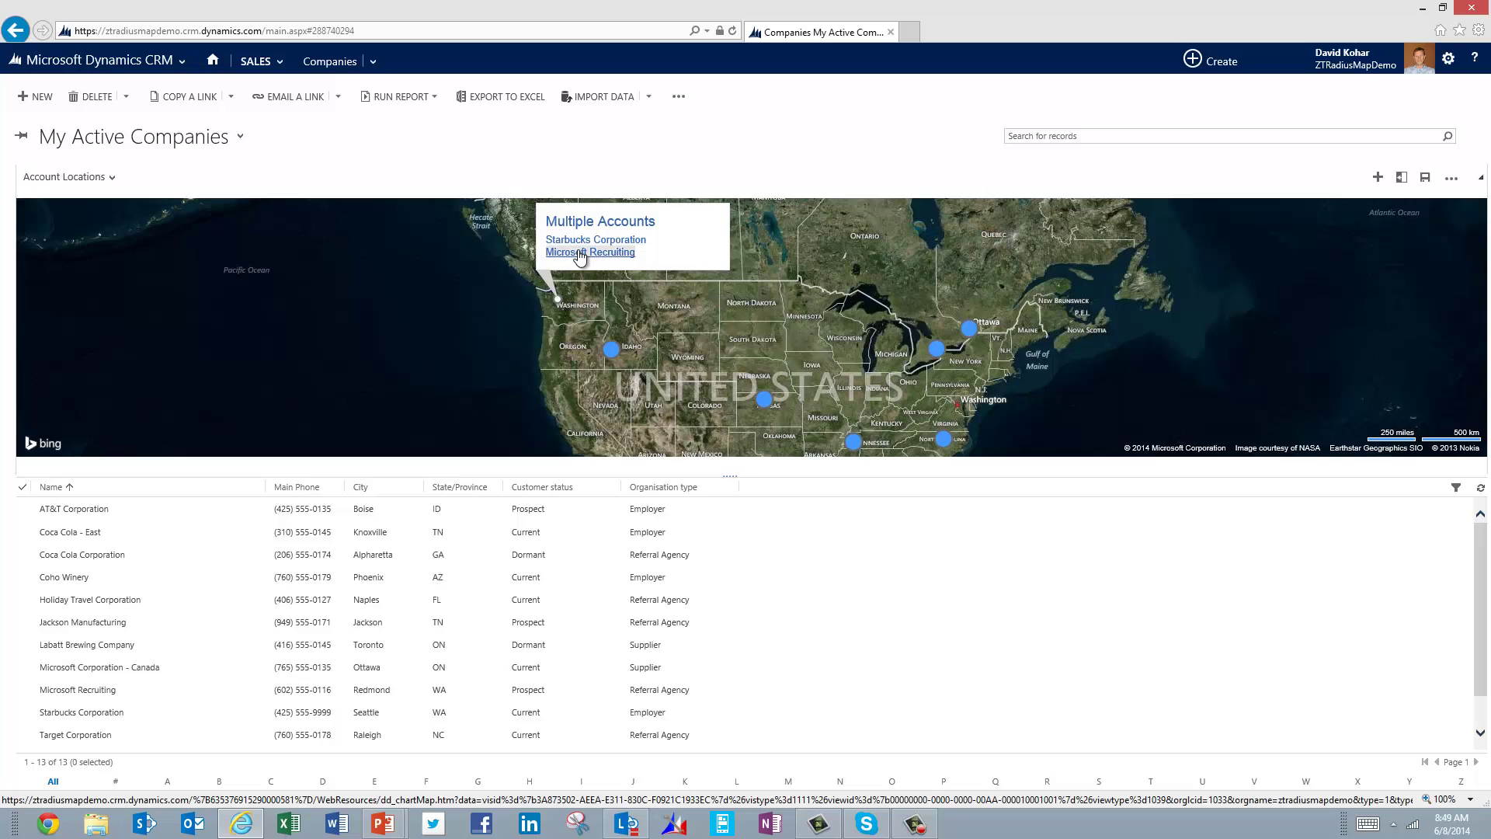
pyautogui.click(580, 253)
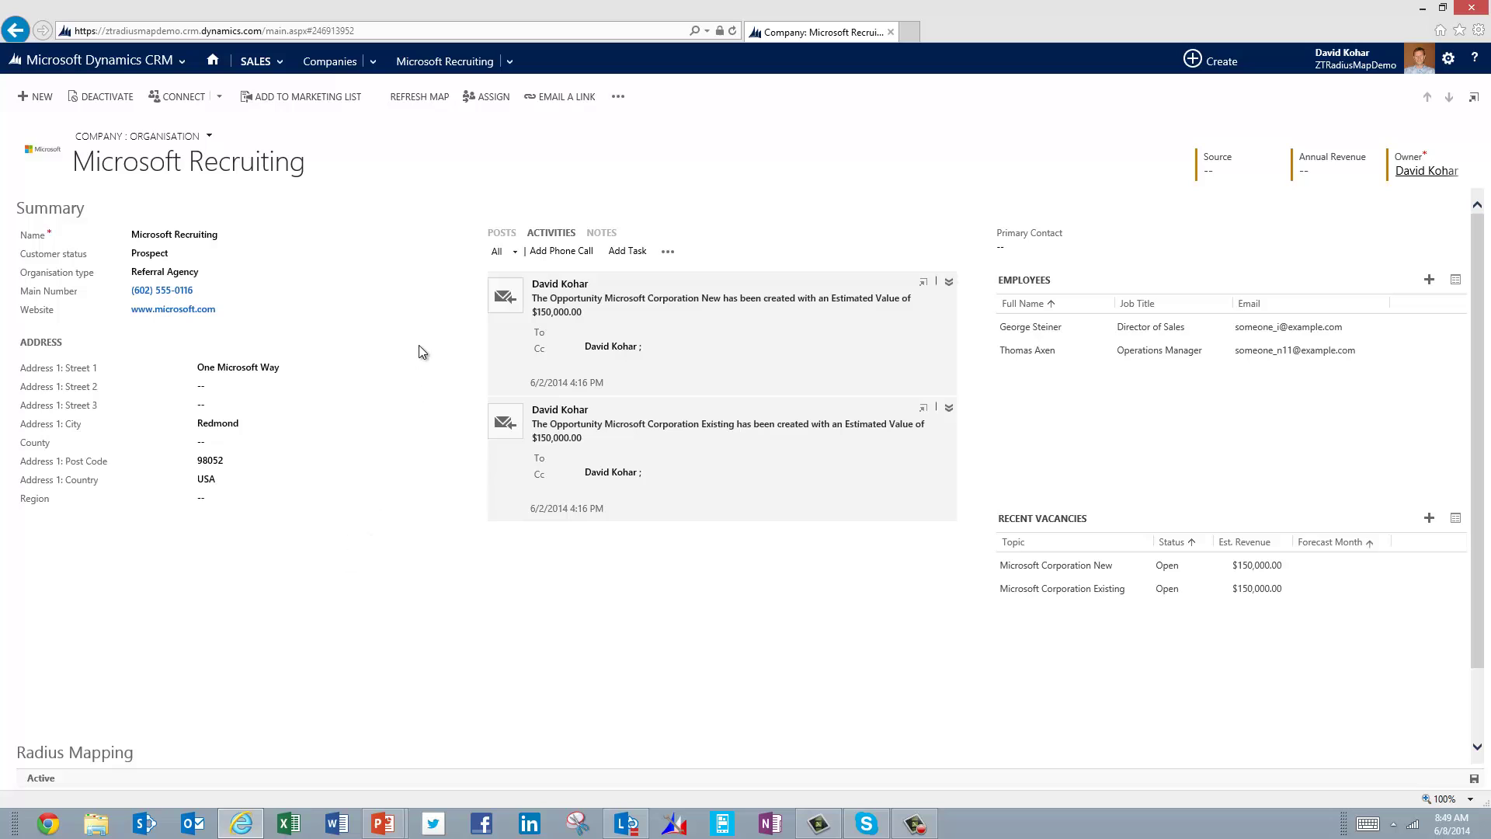
# Open Contacts, enable grid filters and filter Math Skill to Entry Level 1 and 2
pyautogui.click(268, 64)
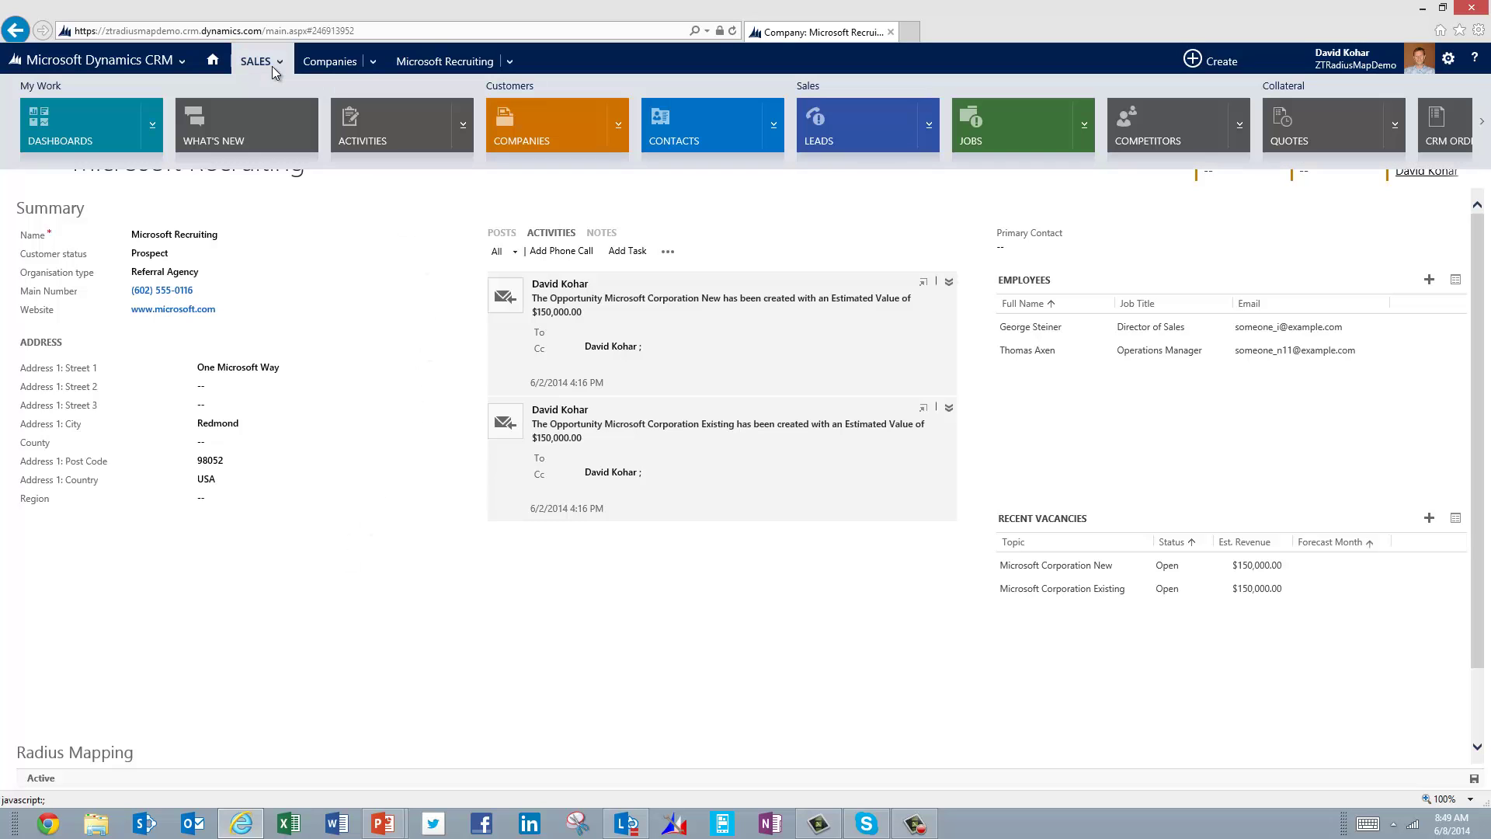
pyautogui.click(705, 132)
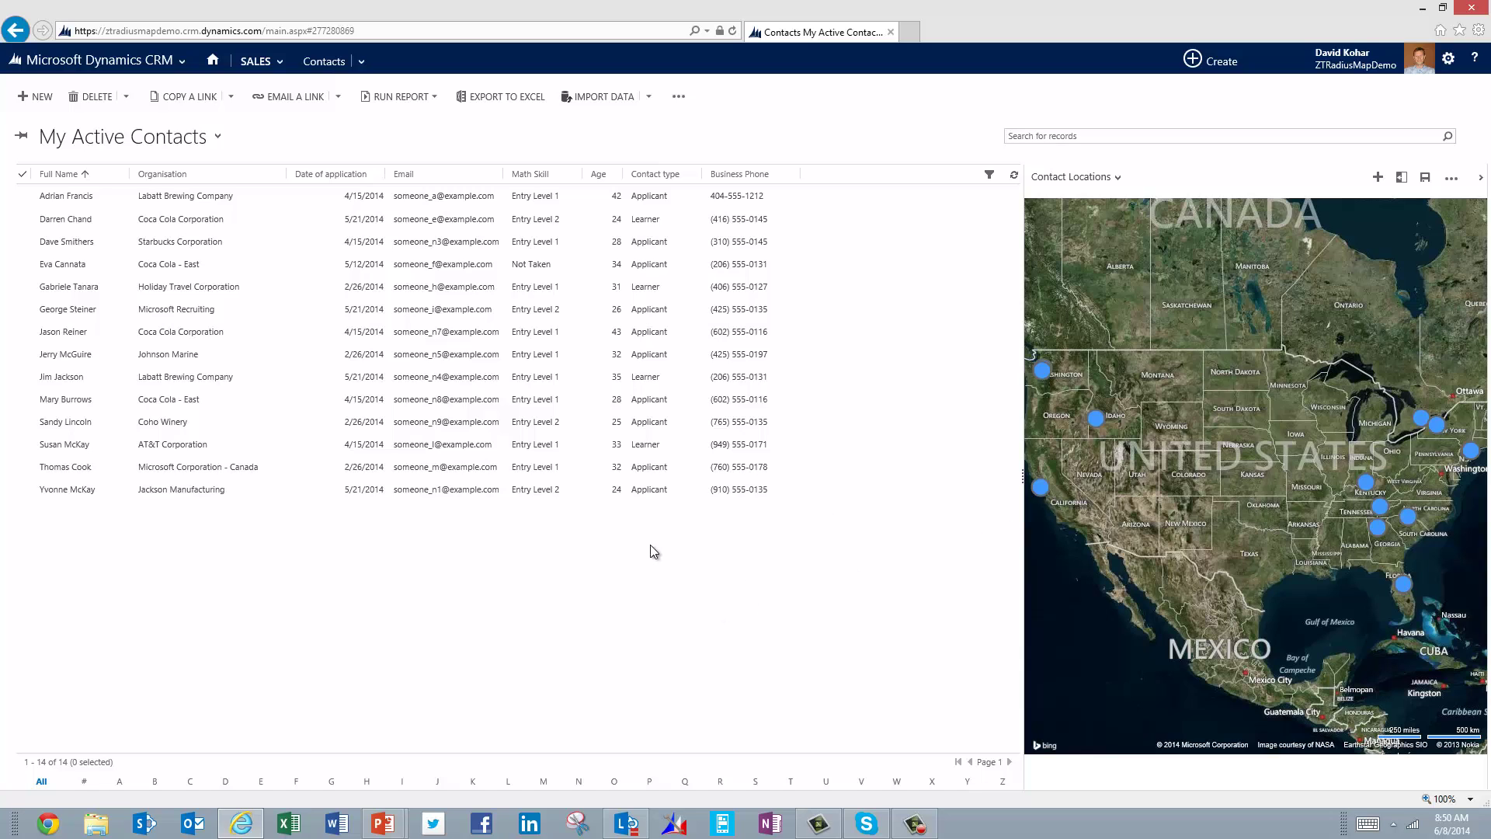
pyautogui.click(988, 174)
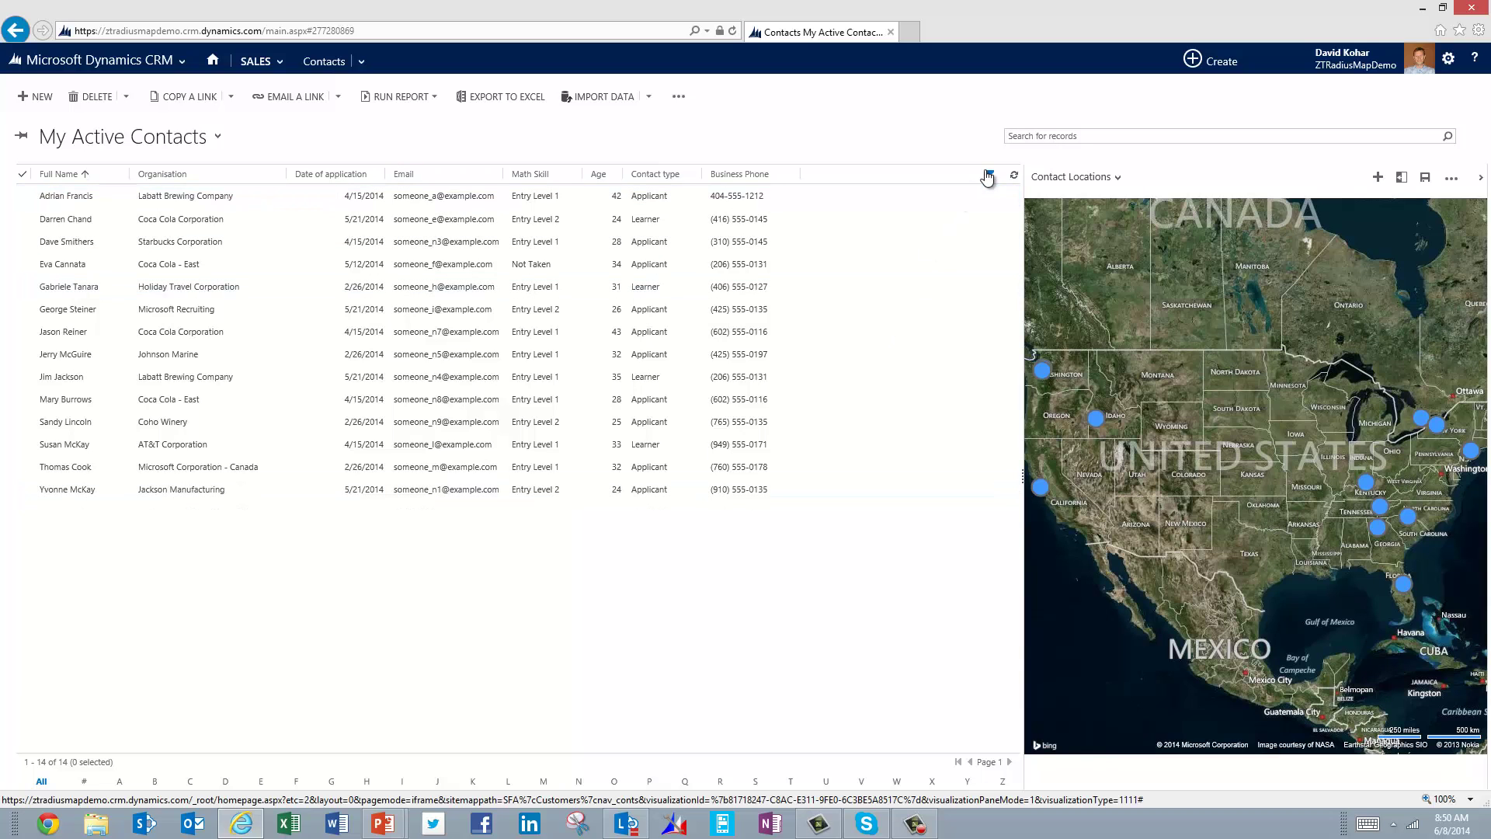
pyautogui.click(570, 174)
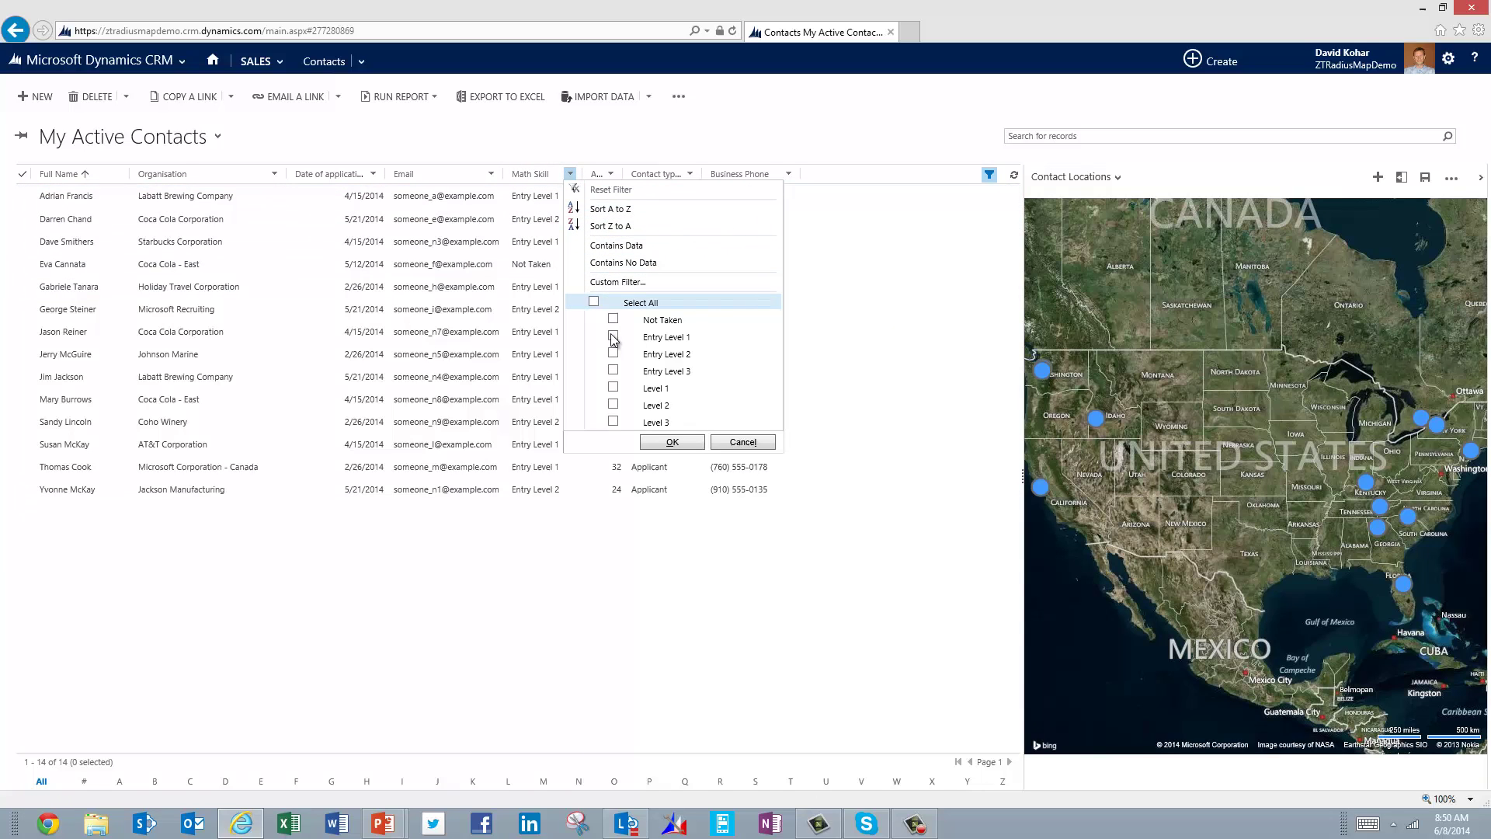
pyautogui.click(613, 337)
pyautogui.click(613, 353)
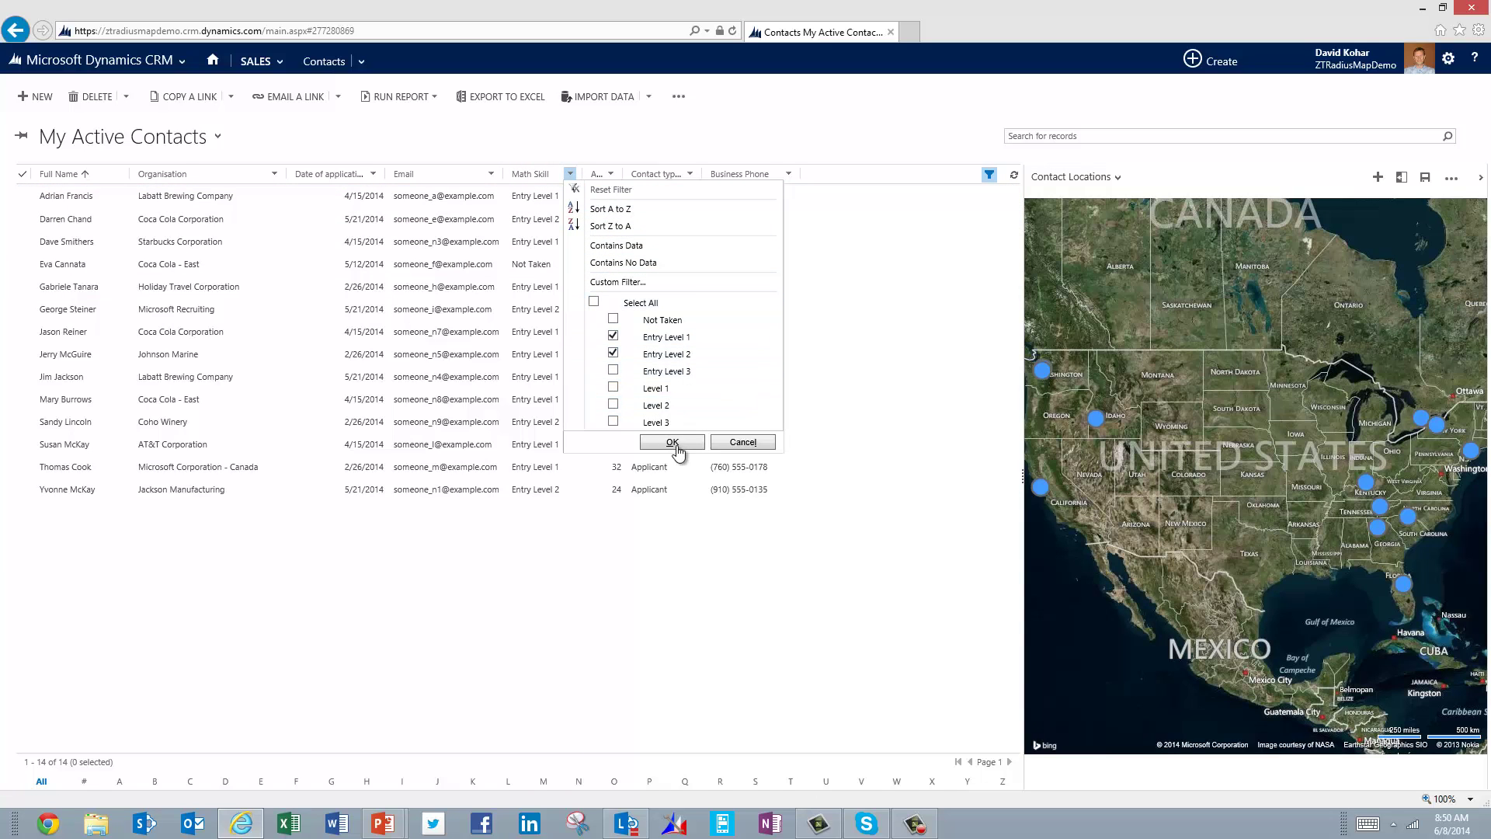
pyautogui.click(672, 442)
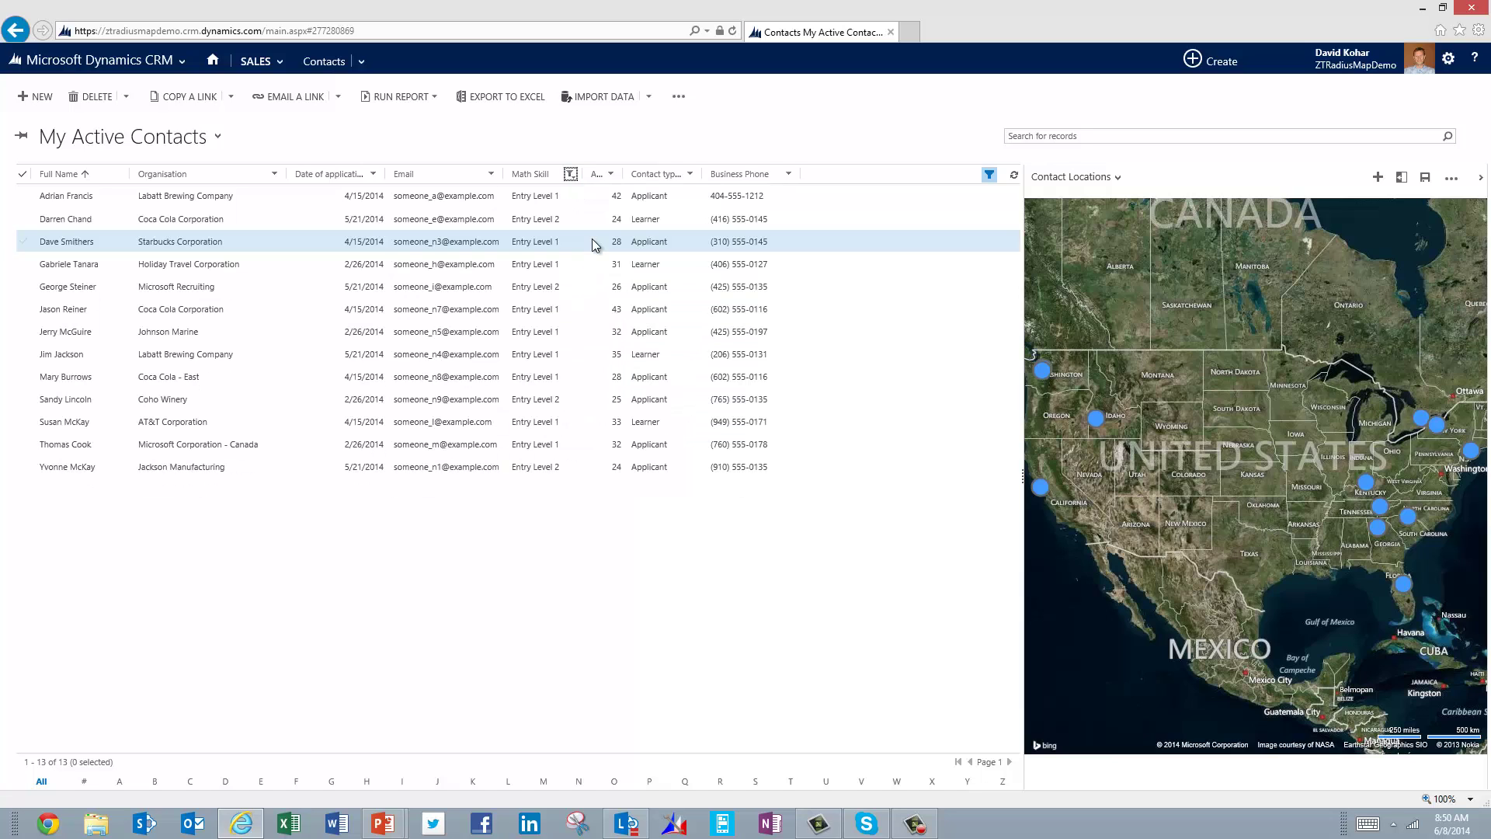
# Filter the Contact type column to Applicant only
pyautogui.click(690, 175)
pyautogui.click(734, 320)
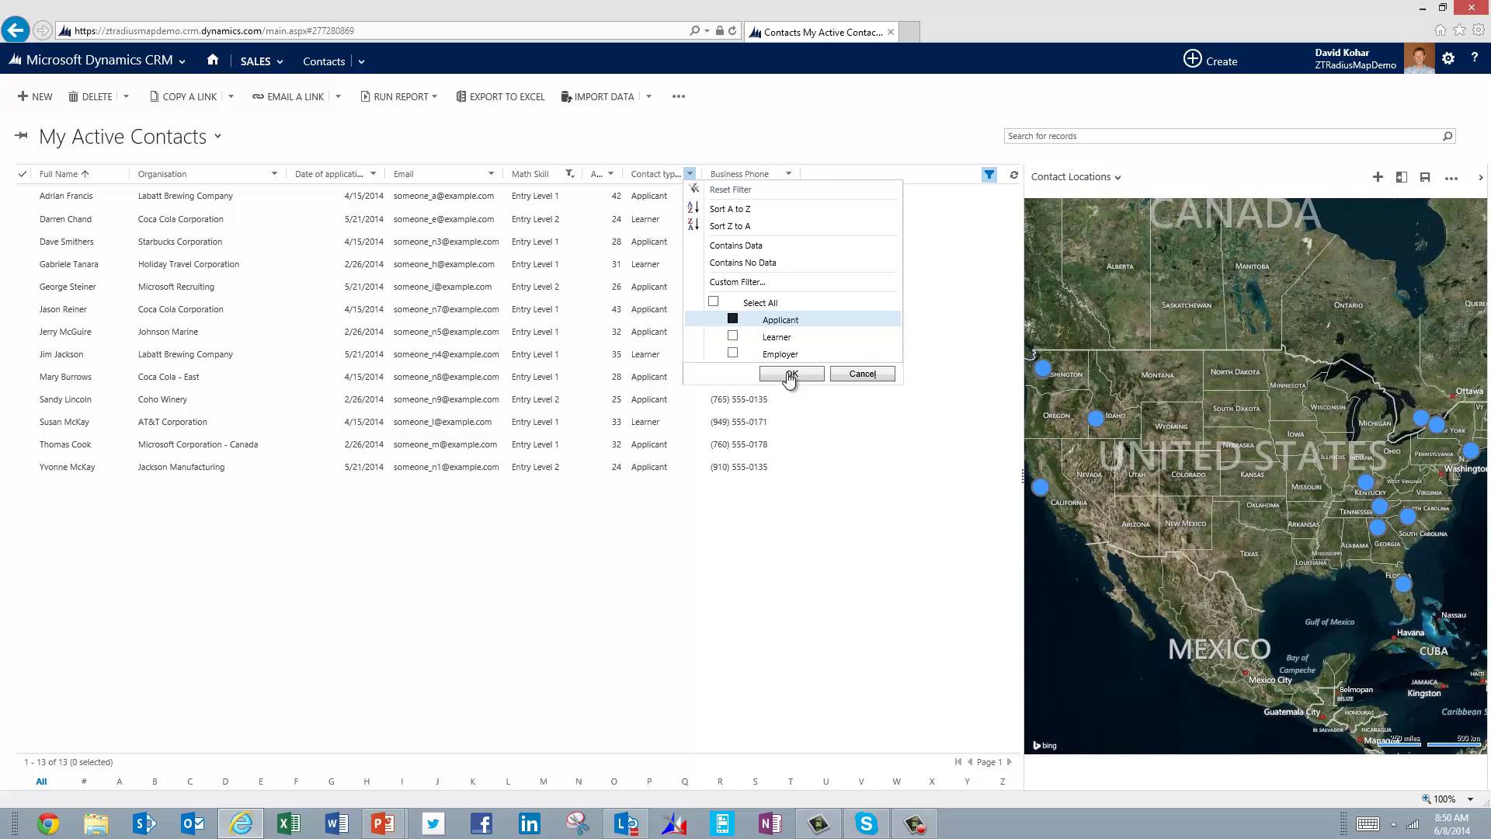
pyautogui.click(792, 374)
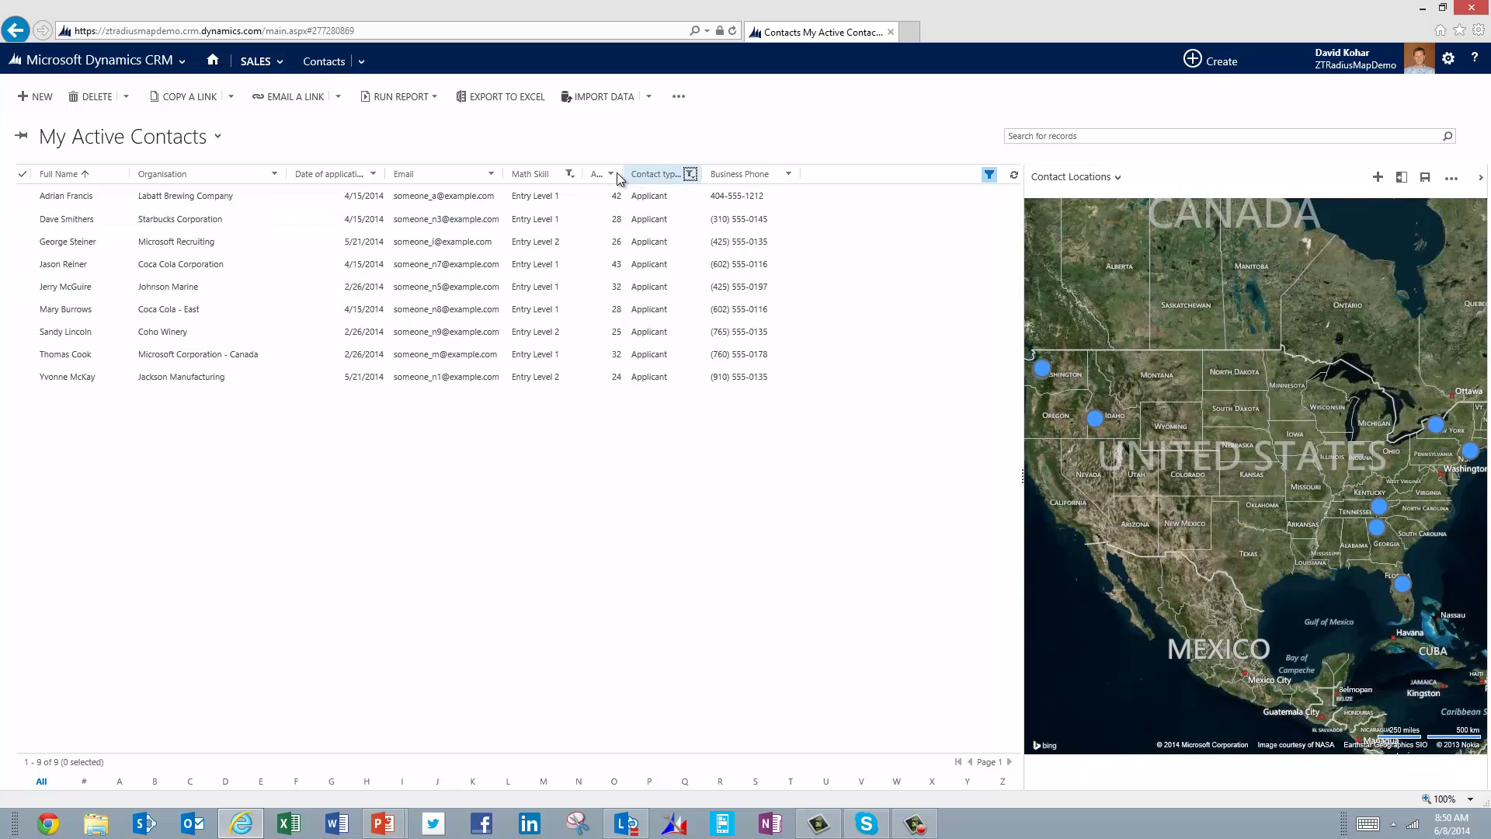
# Add a custom Age filter of Is Less Than 31 to the contact list
pyautogui.click(611, 174)
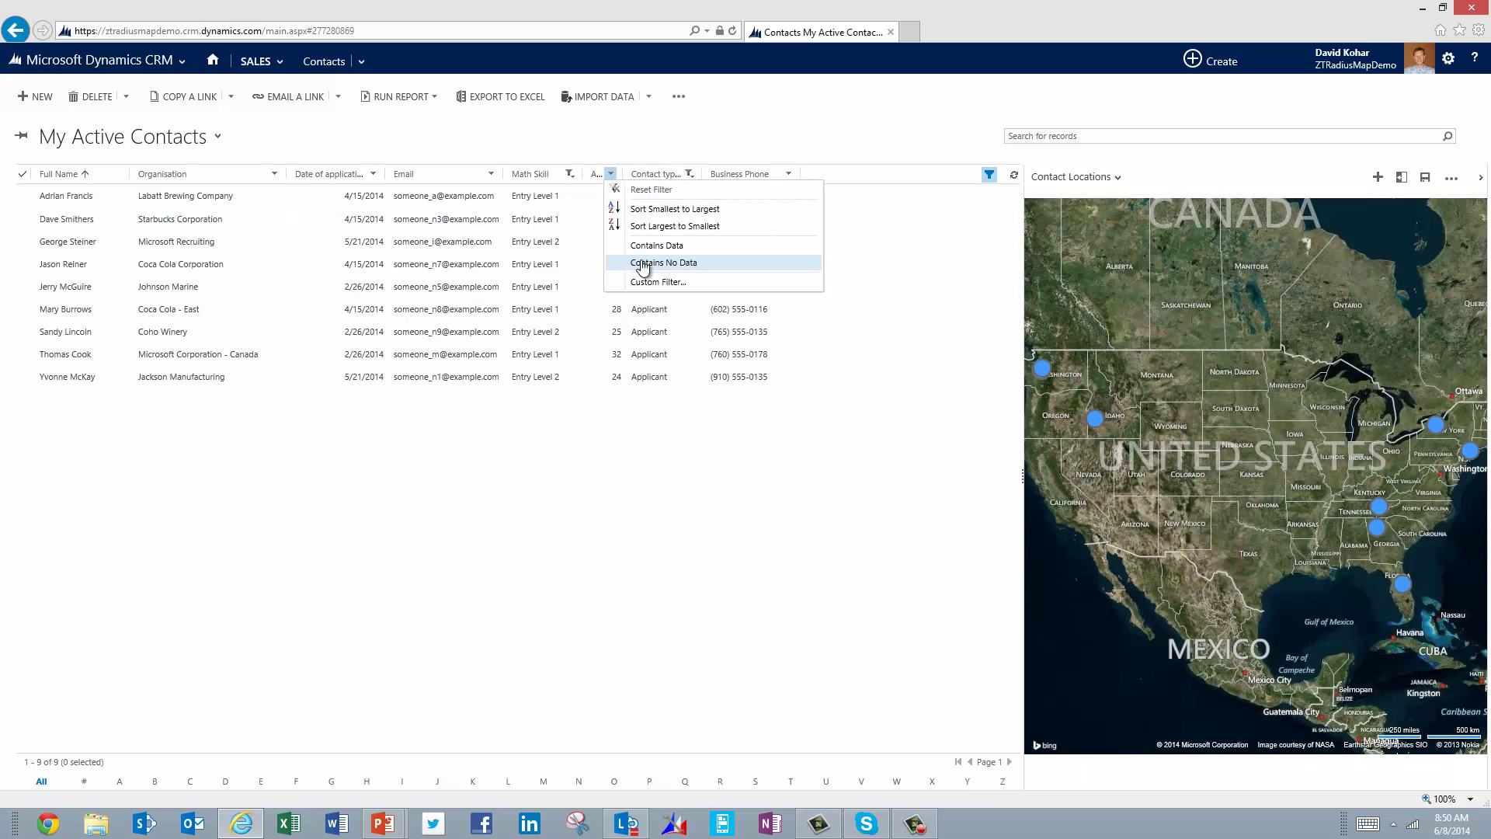
pyautogui.click(647, 283)
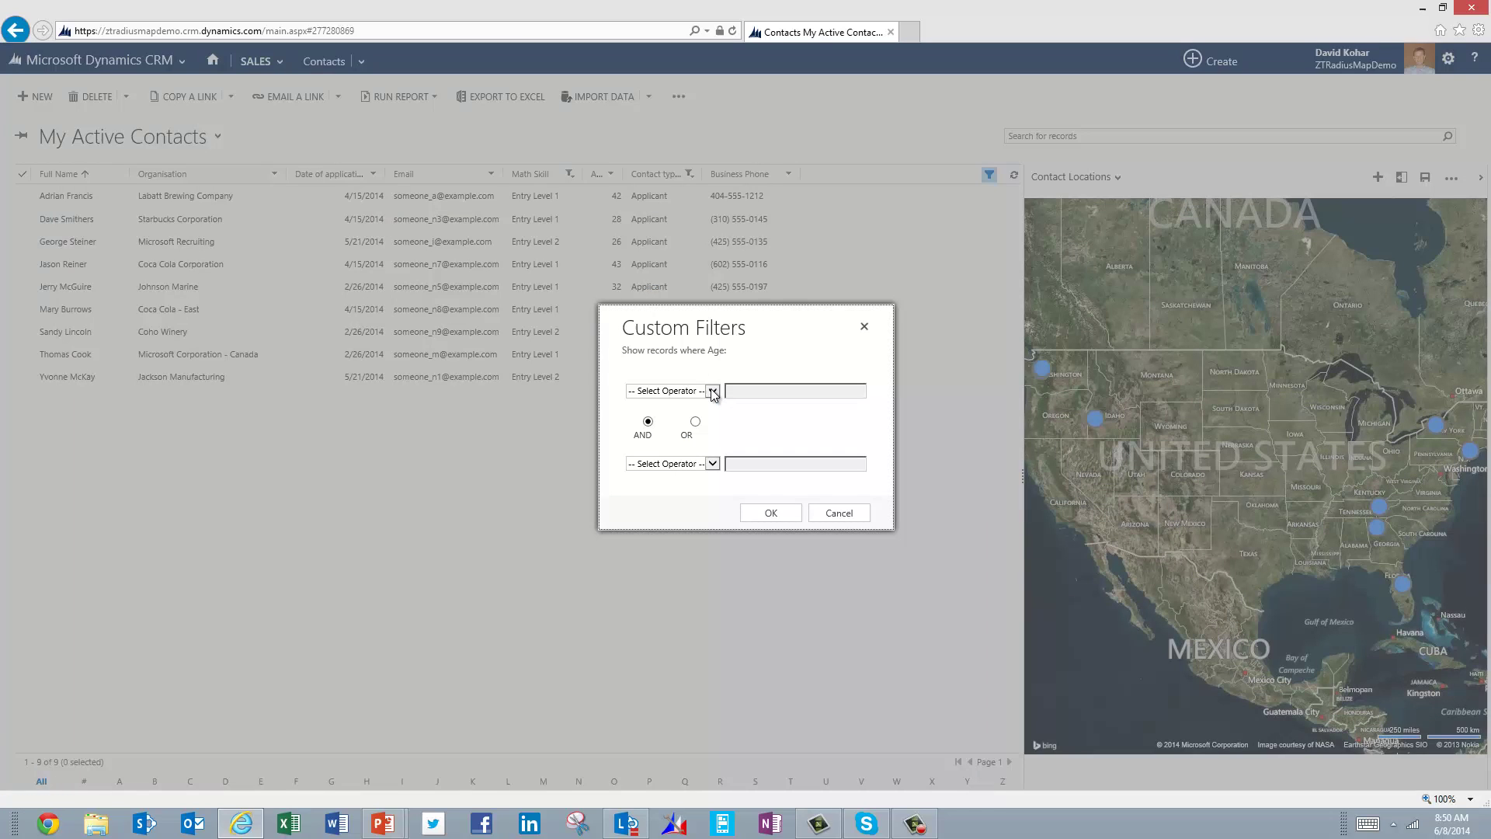
pyautogui.click(699, 391)
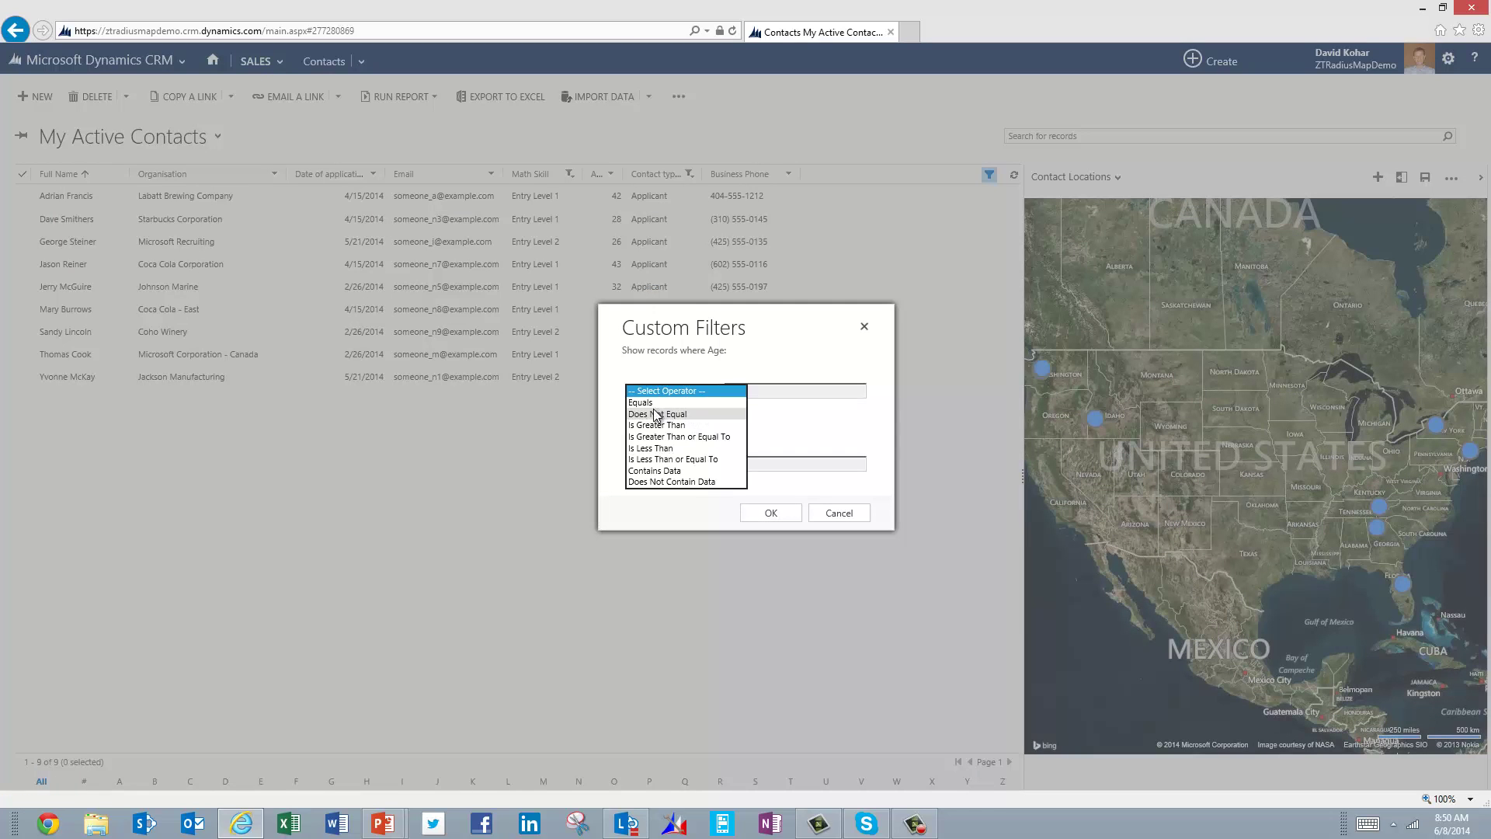
pyautogui.click(665, 449)
pyautogui.click(778, 389)
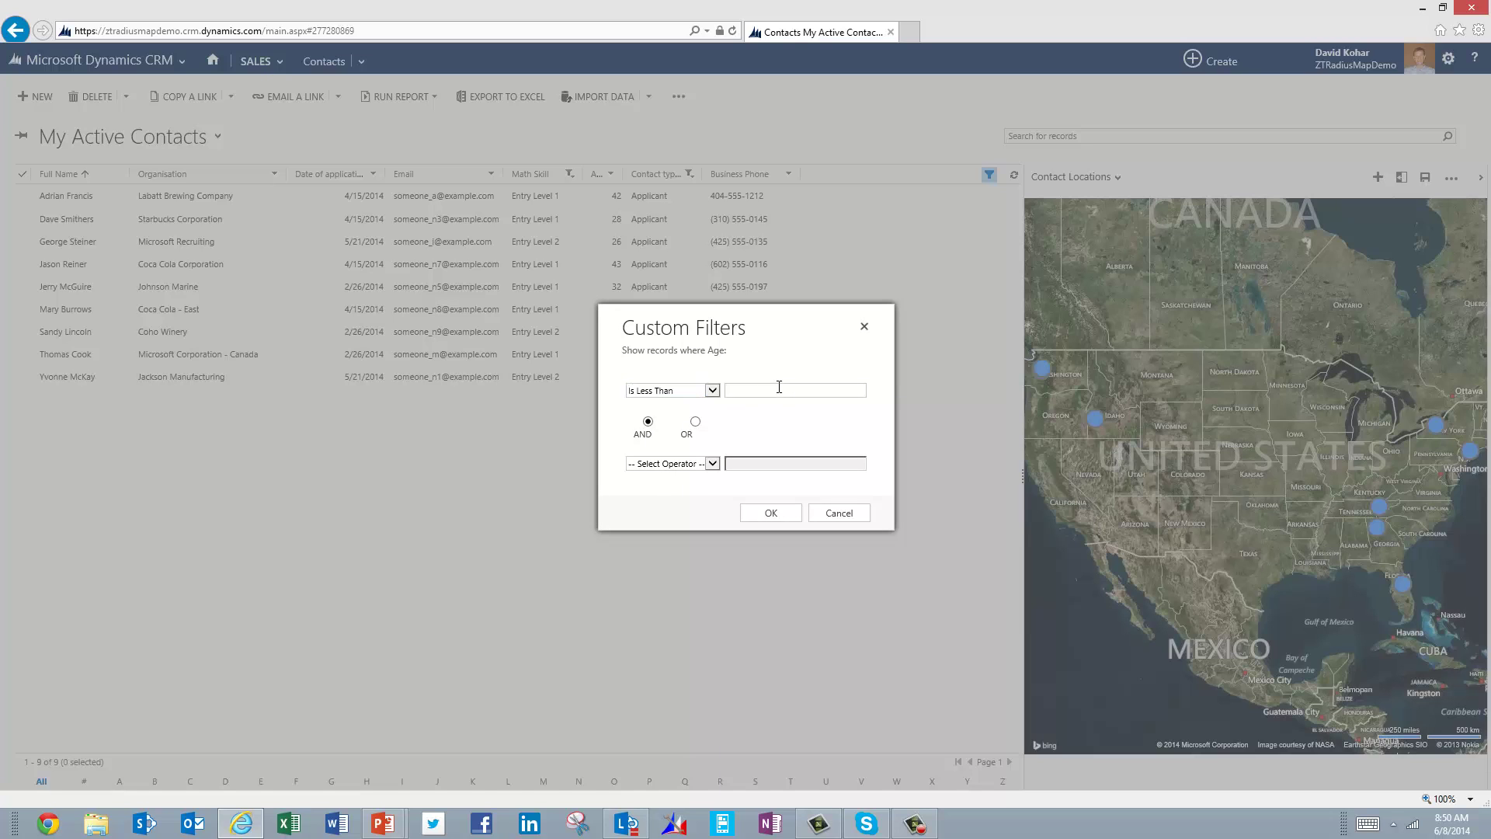
pyautogui.write('31')
pyautogui.click(781, 514)
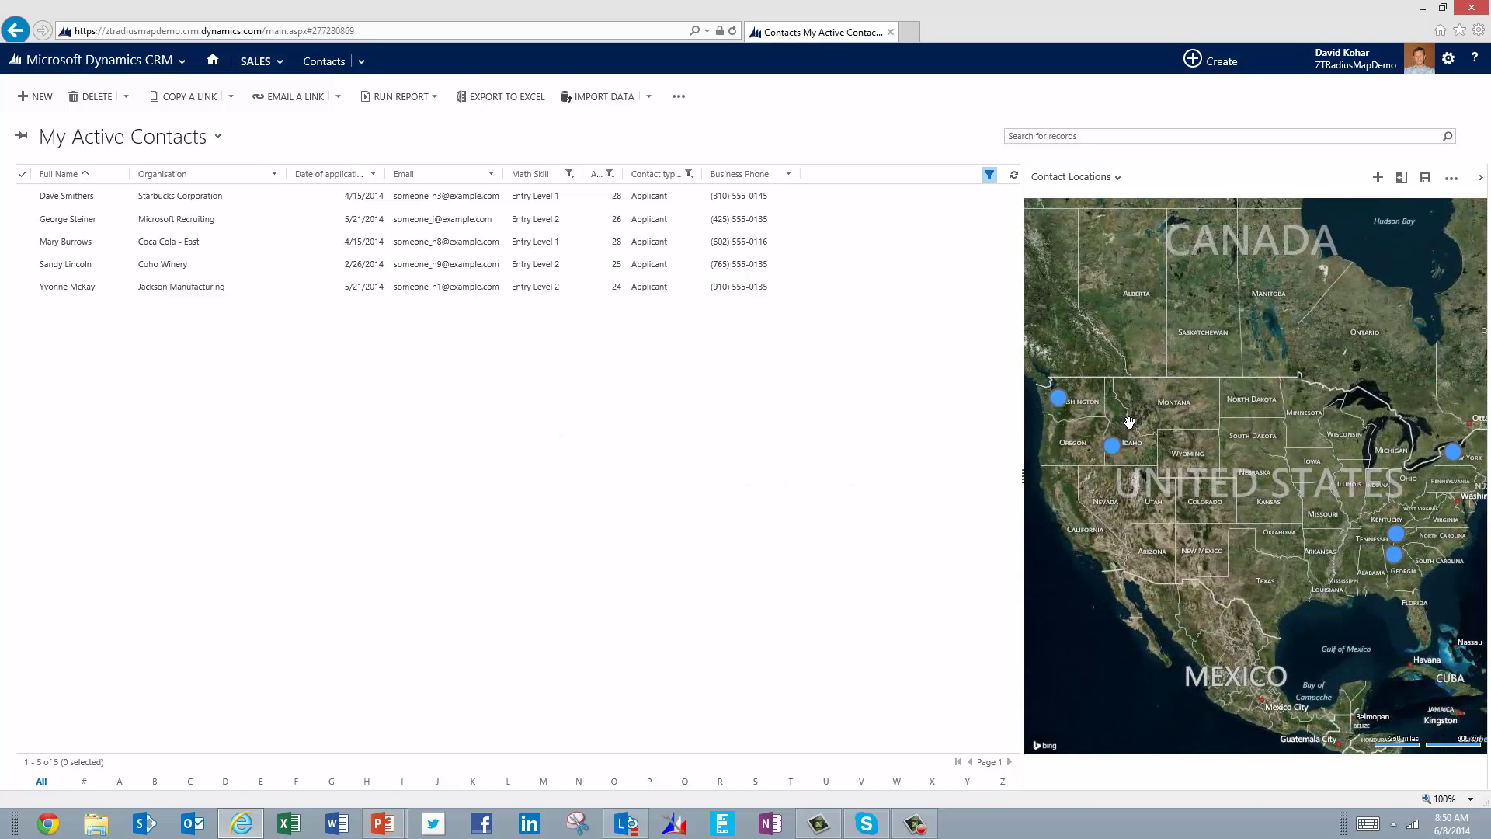
# Open the Tennessee applicant's record from its map pin, then go to SALES > Jobs
pyautogui.click(1399, 534)
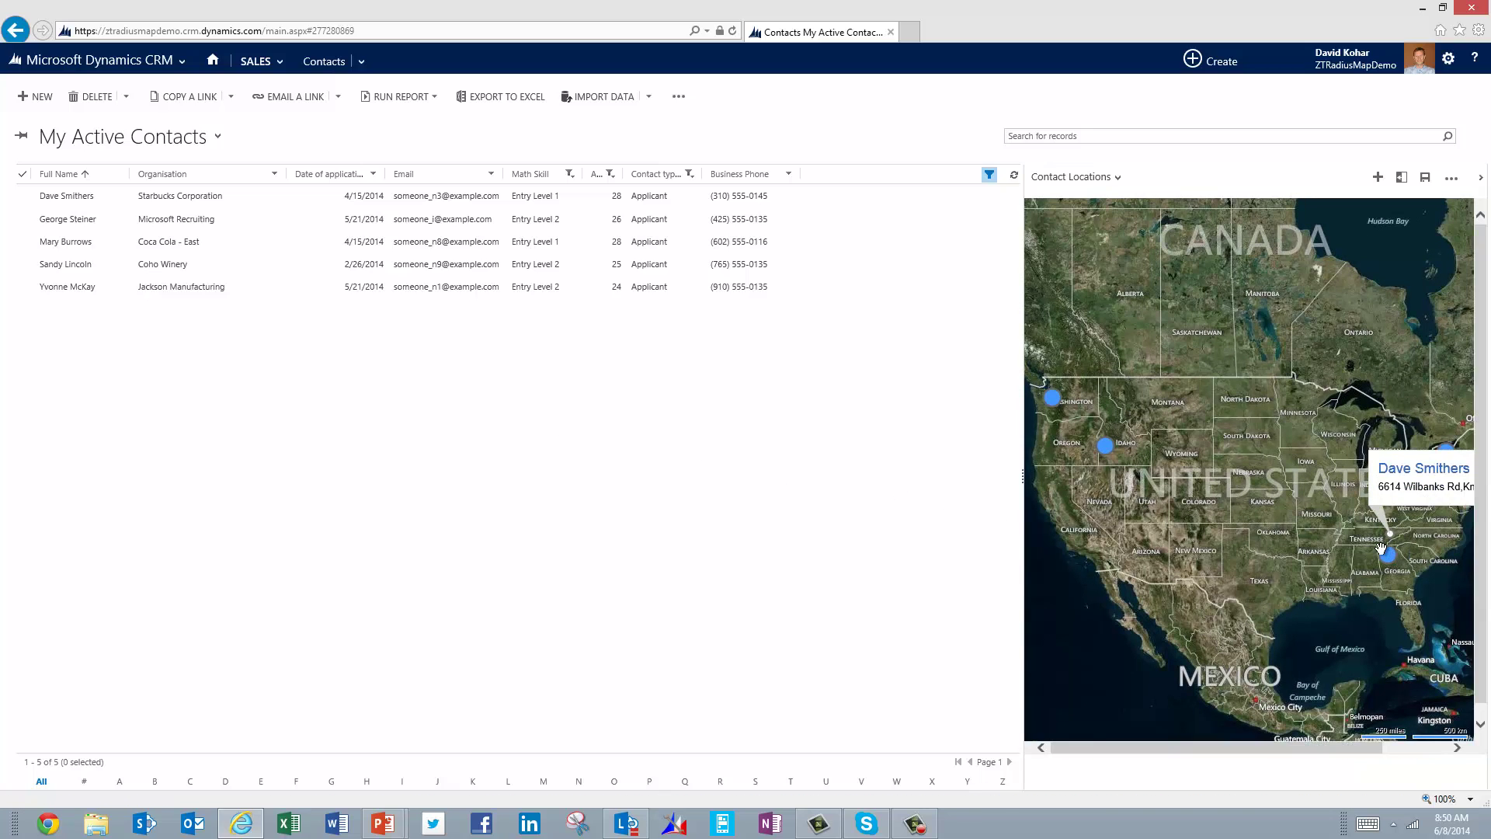
pyautogui.click(1398, 470)
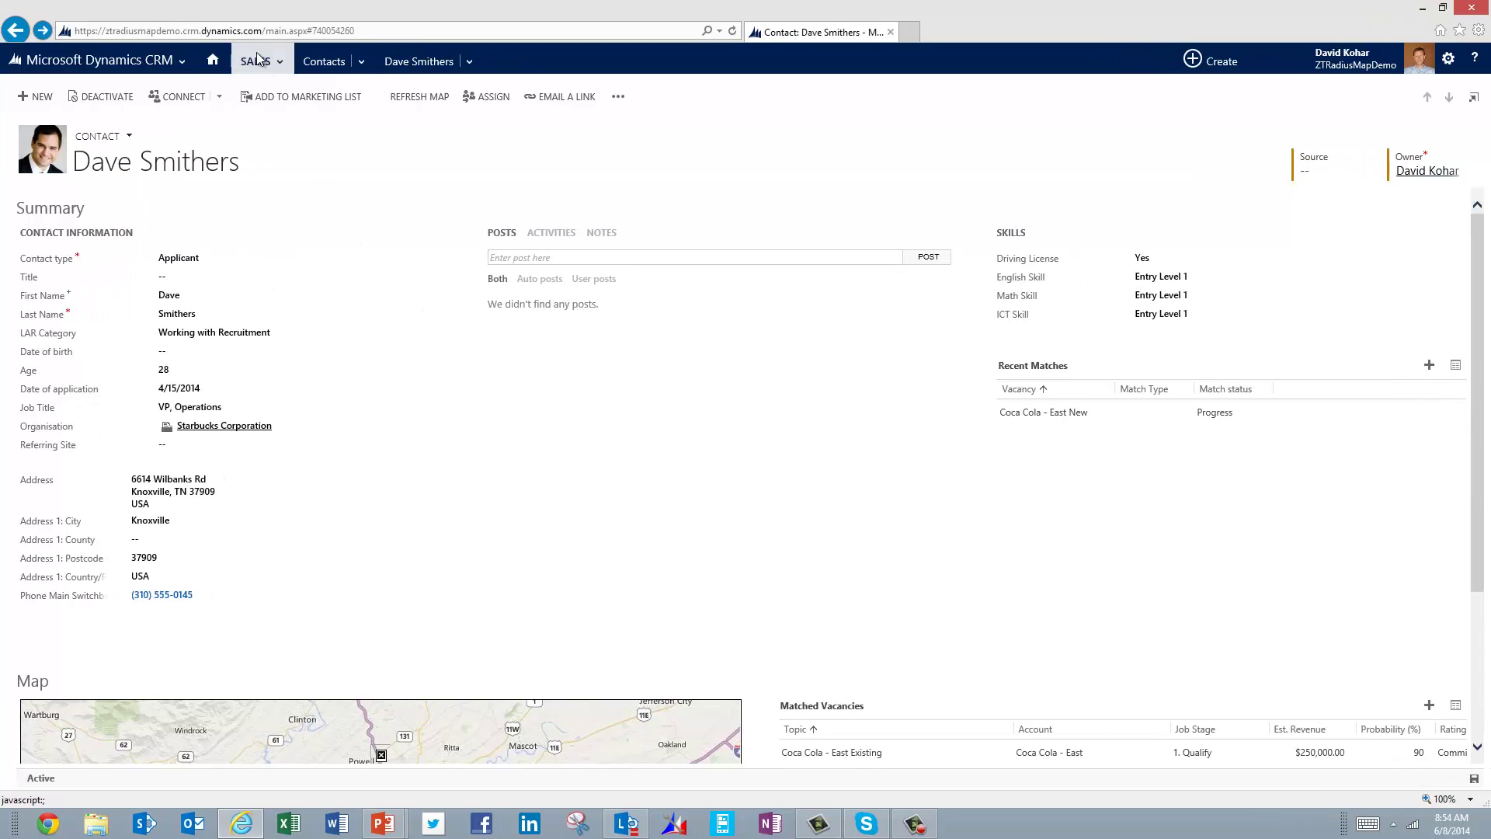
pyautogui.click(257, 59)
pyautogui.scroll(-5, 1027, 124)
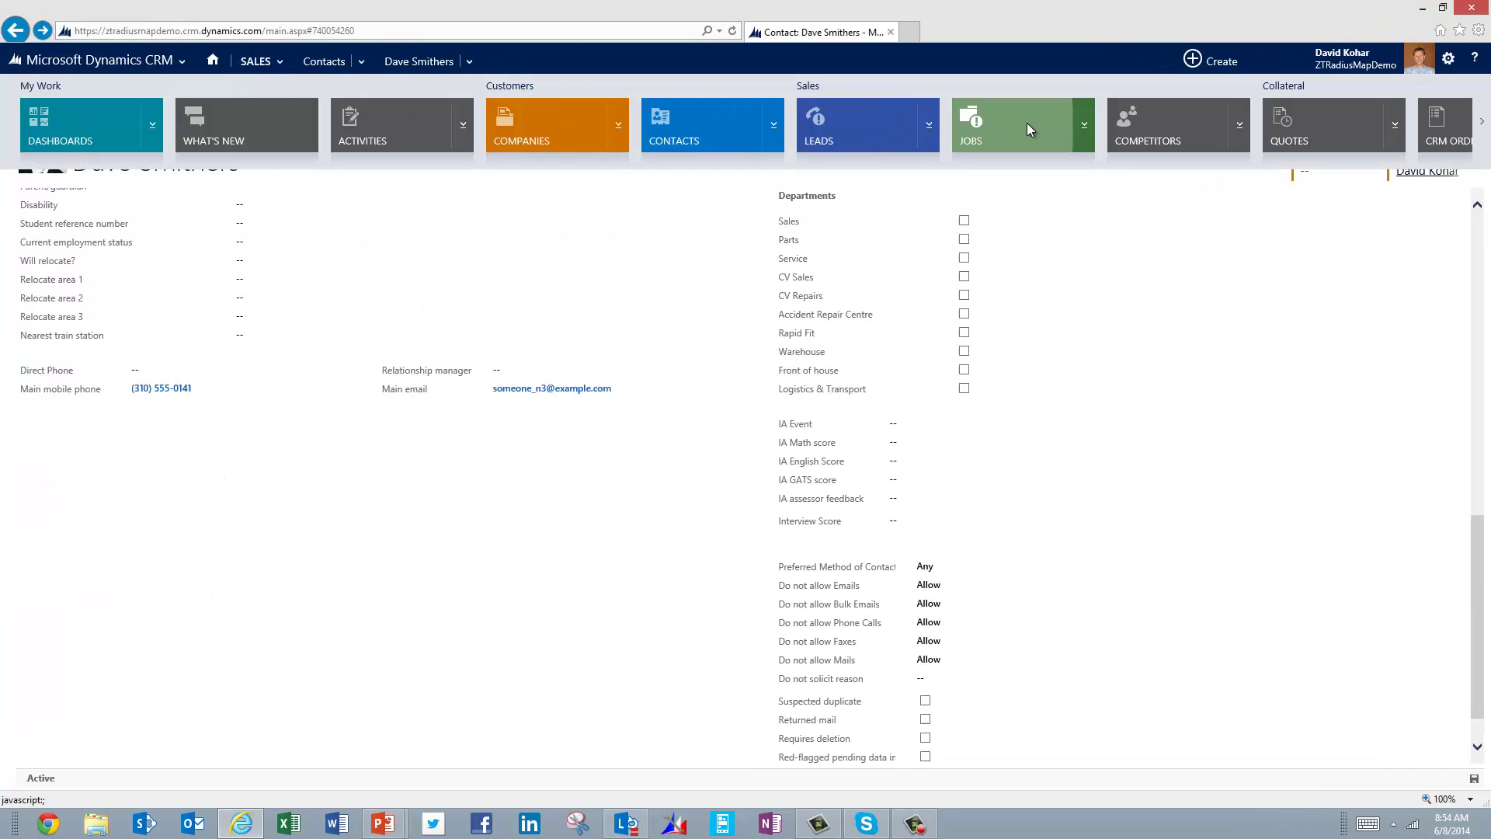
pyautogui.click(1027, 128)
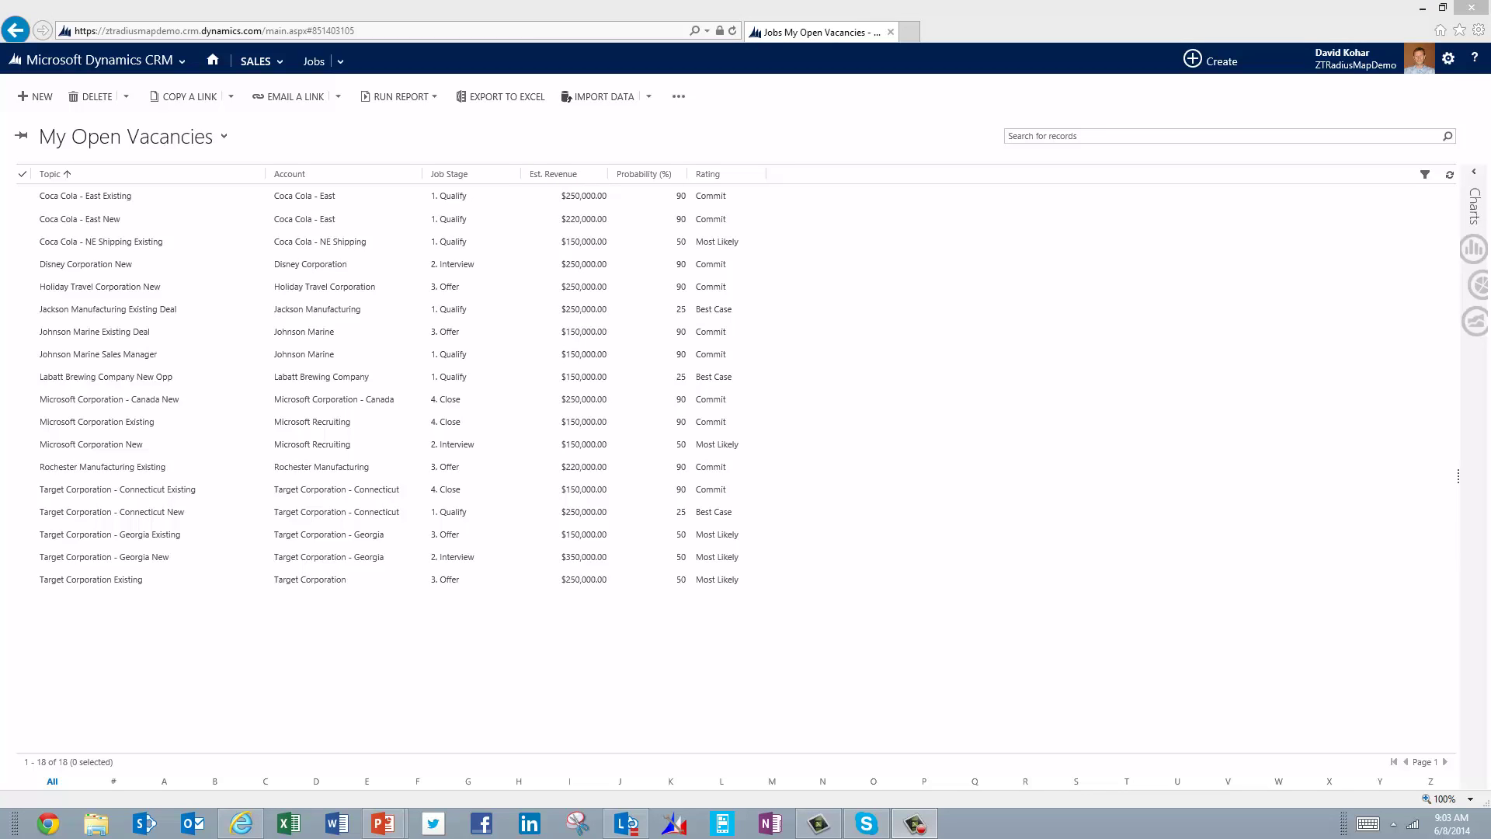
# Filter vacancies by the Coca Cola - East chart bar and open the Coca Cola - East Existing job
pyautogui.click(1474, 206)
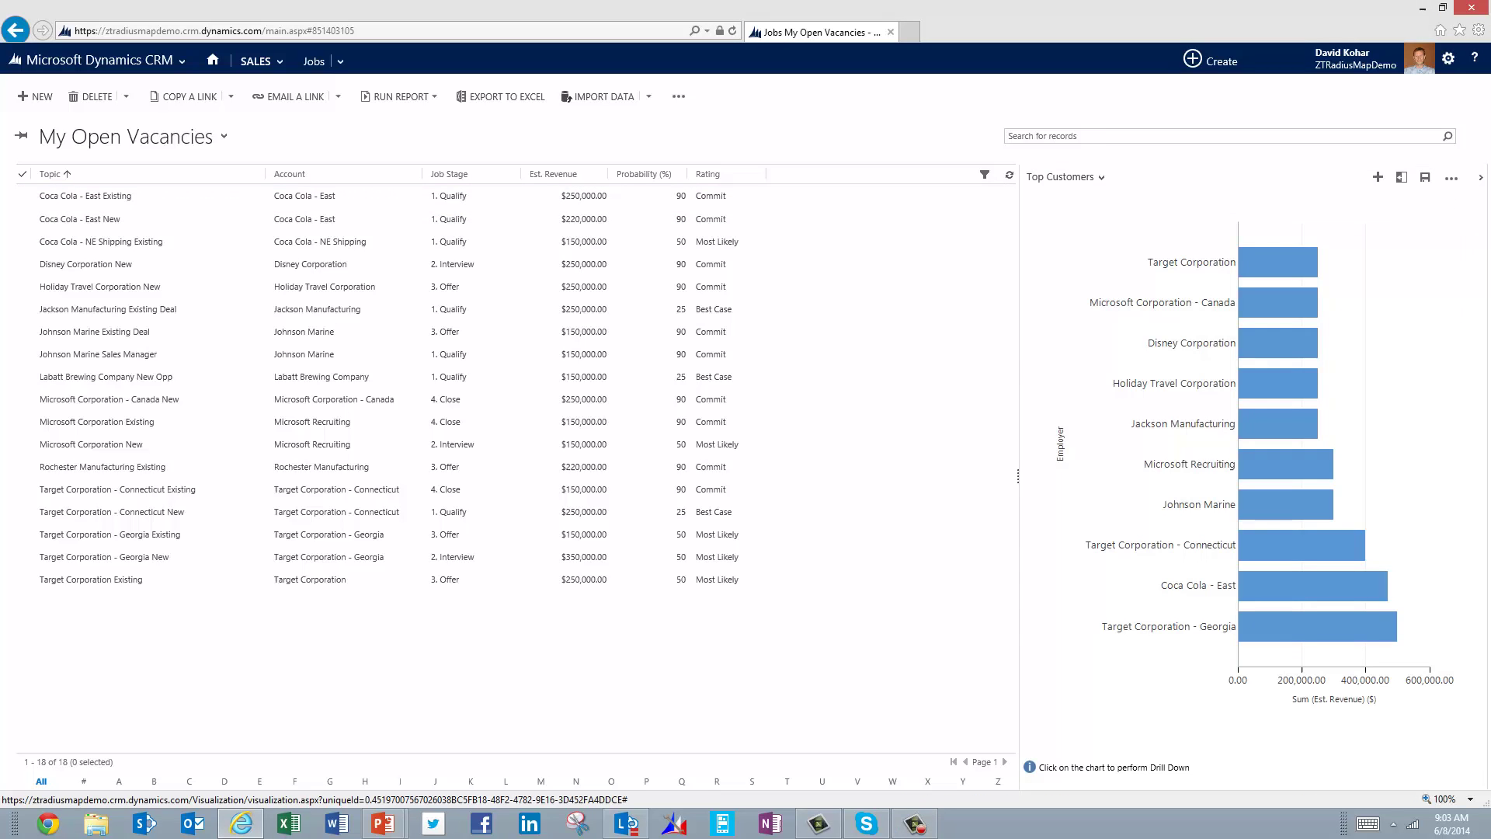
pyautogui.click(1285, 586)
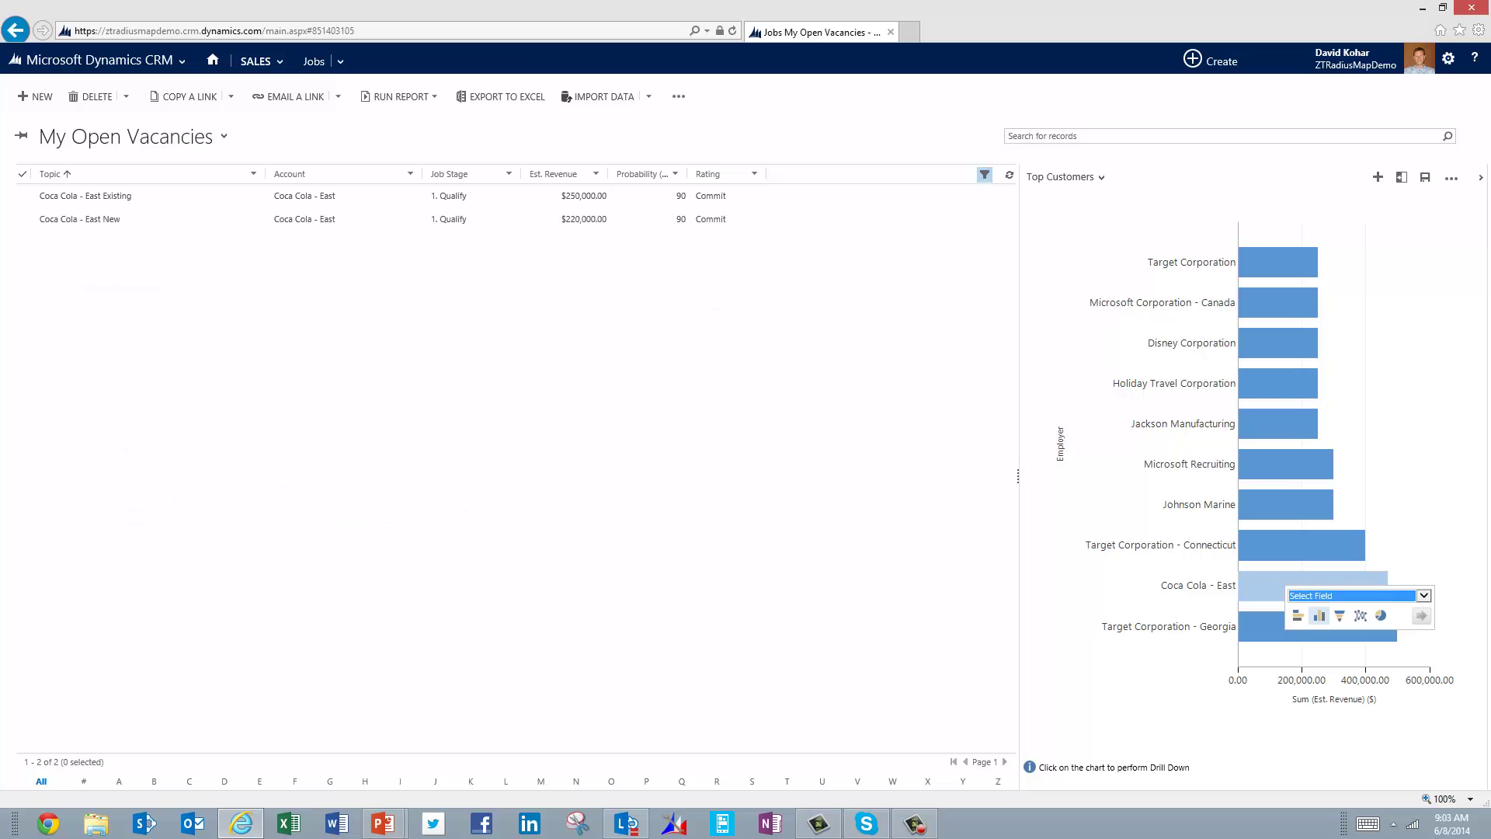
pyautogui.click(86, 196)
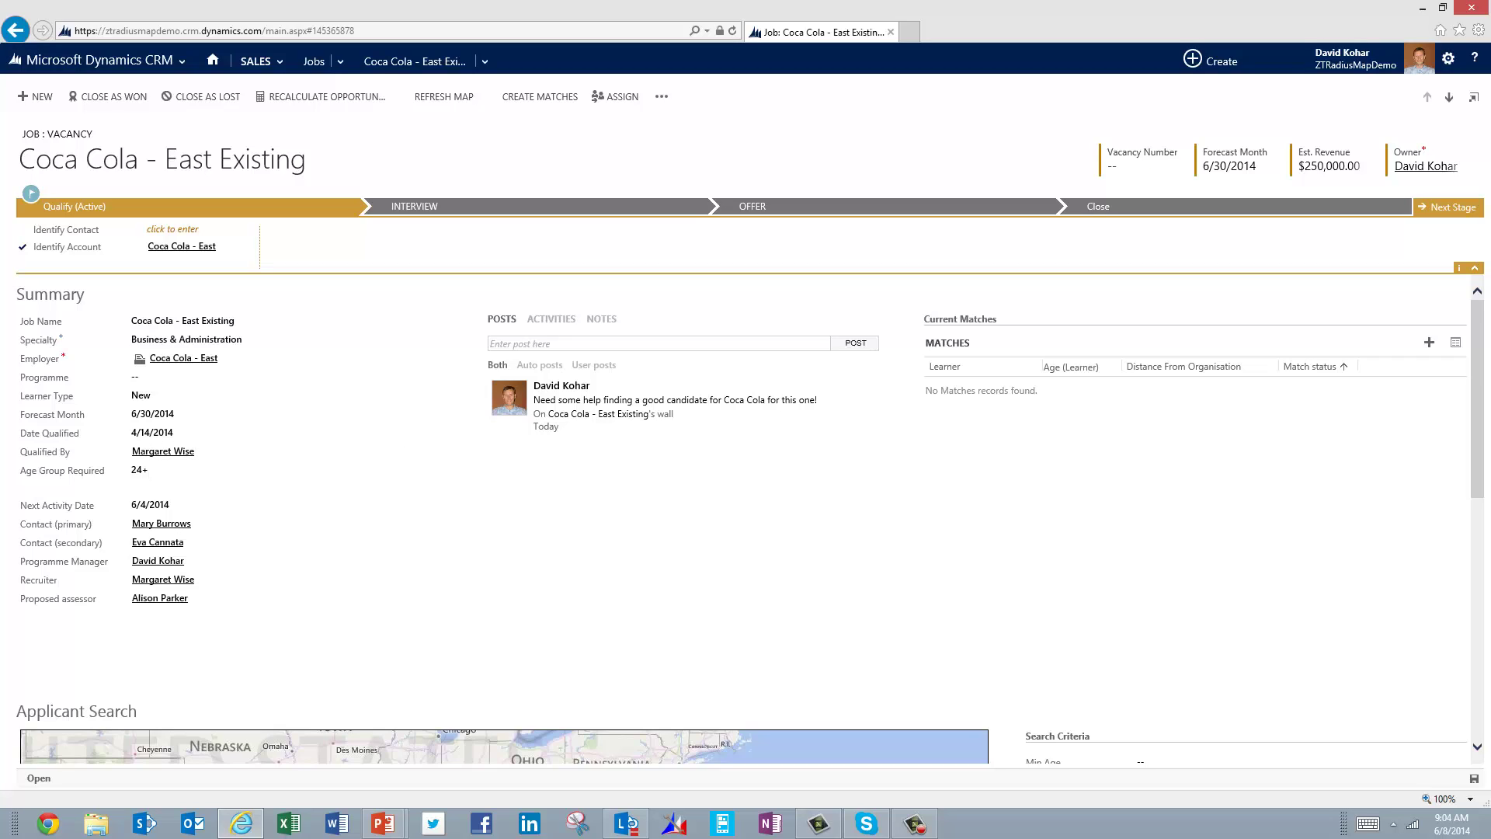
# In Applicant Search, set Math Skill to Entry Level 1 and Contact Type to Applicant
pyautogui.scroll(-5, 746, 521)
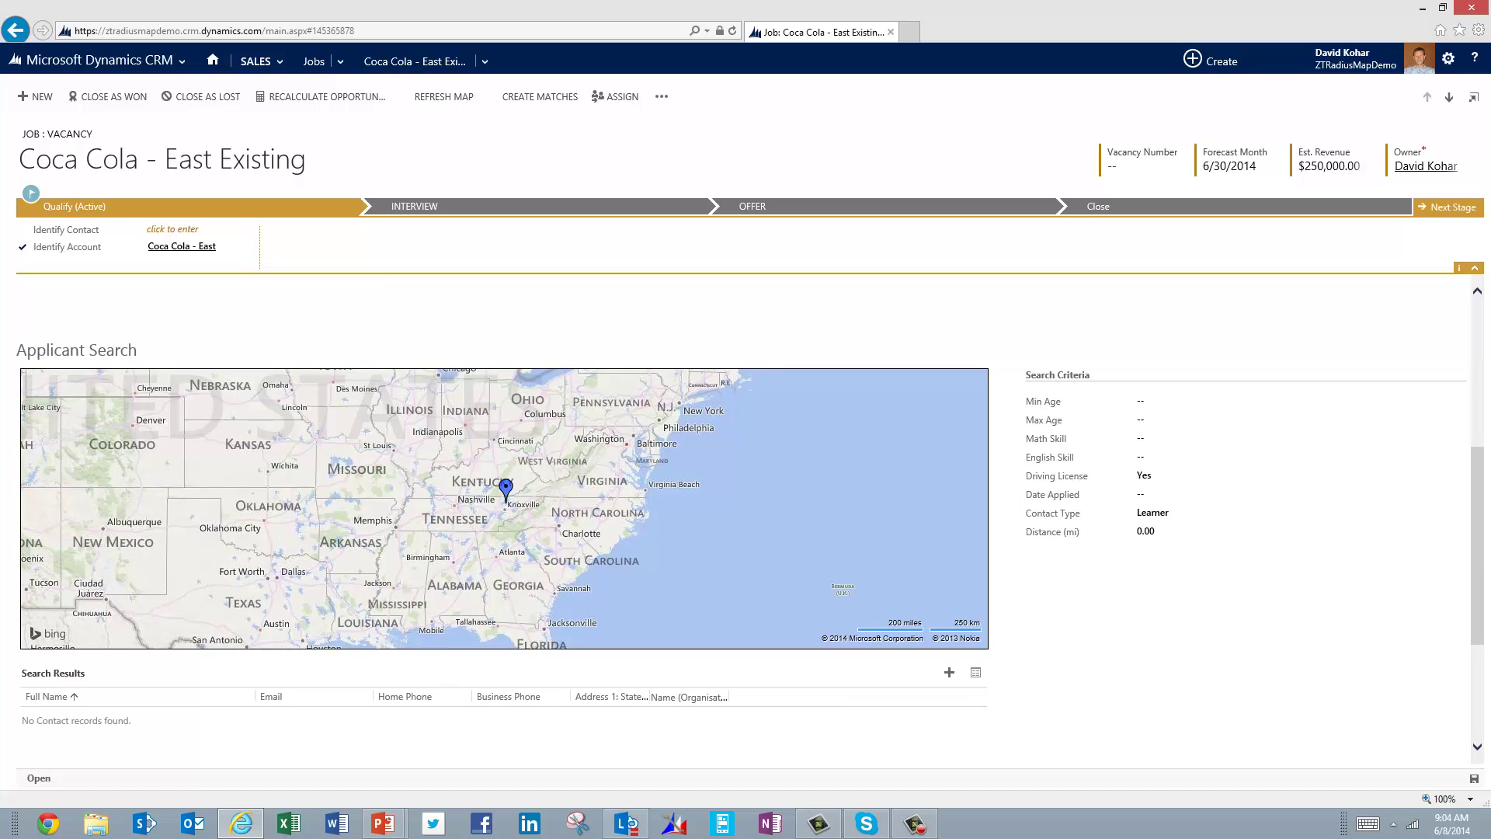
pyautogui.click(1142, 401)
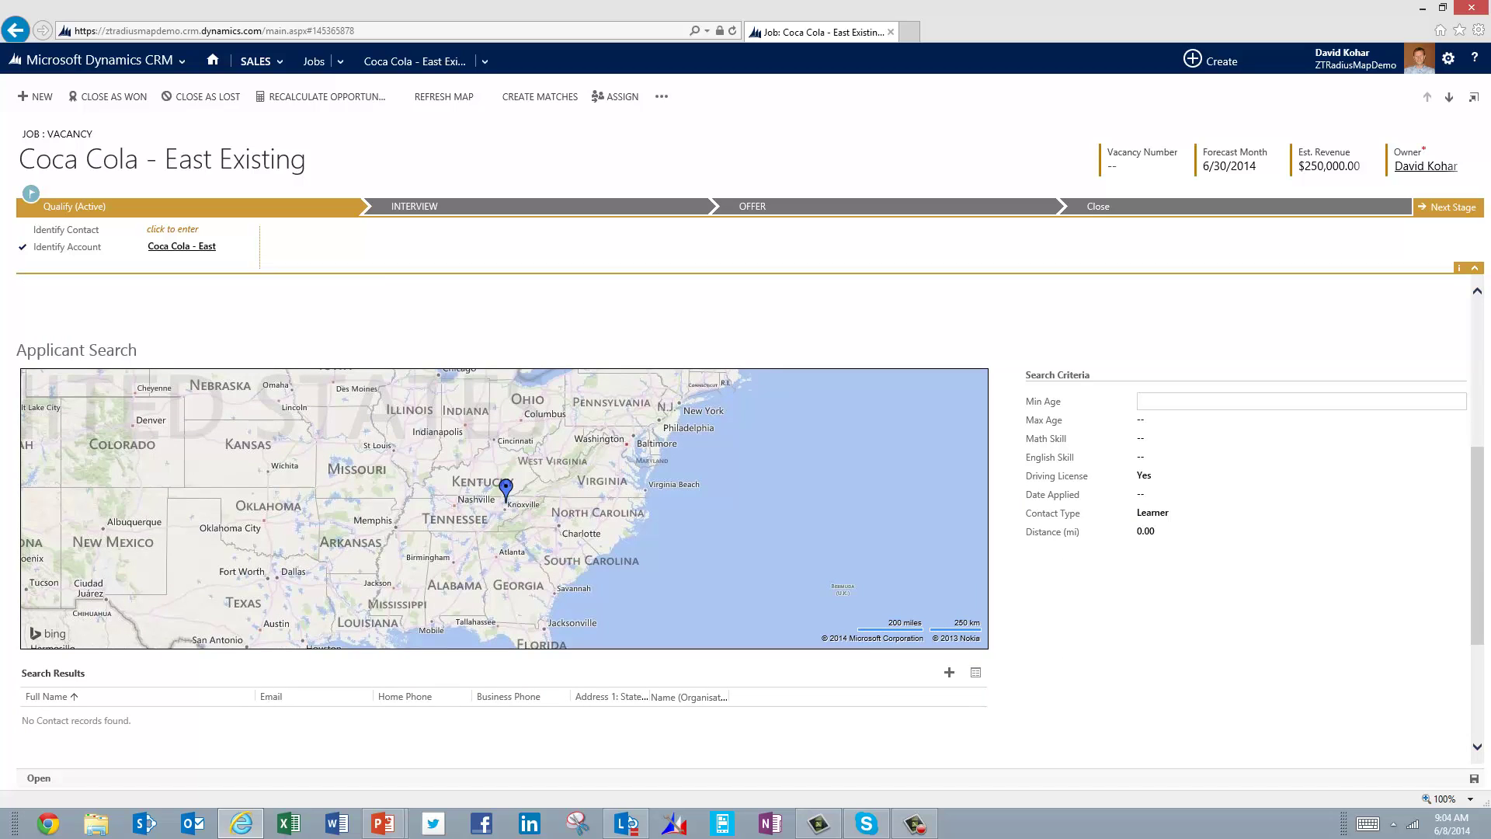
pyautogui.click(1142, 419)
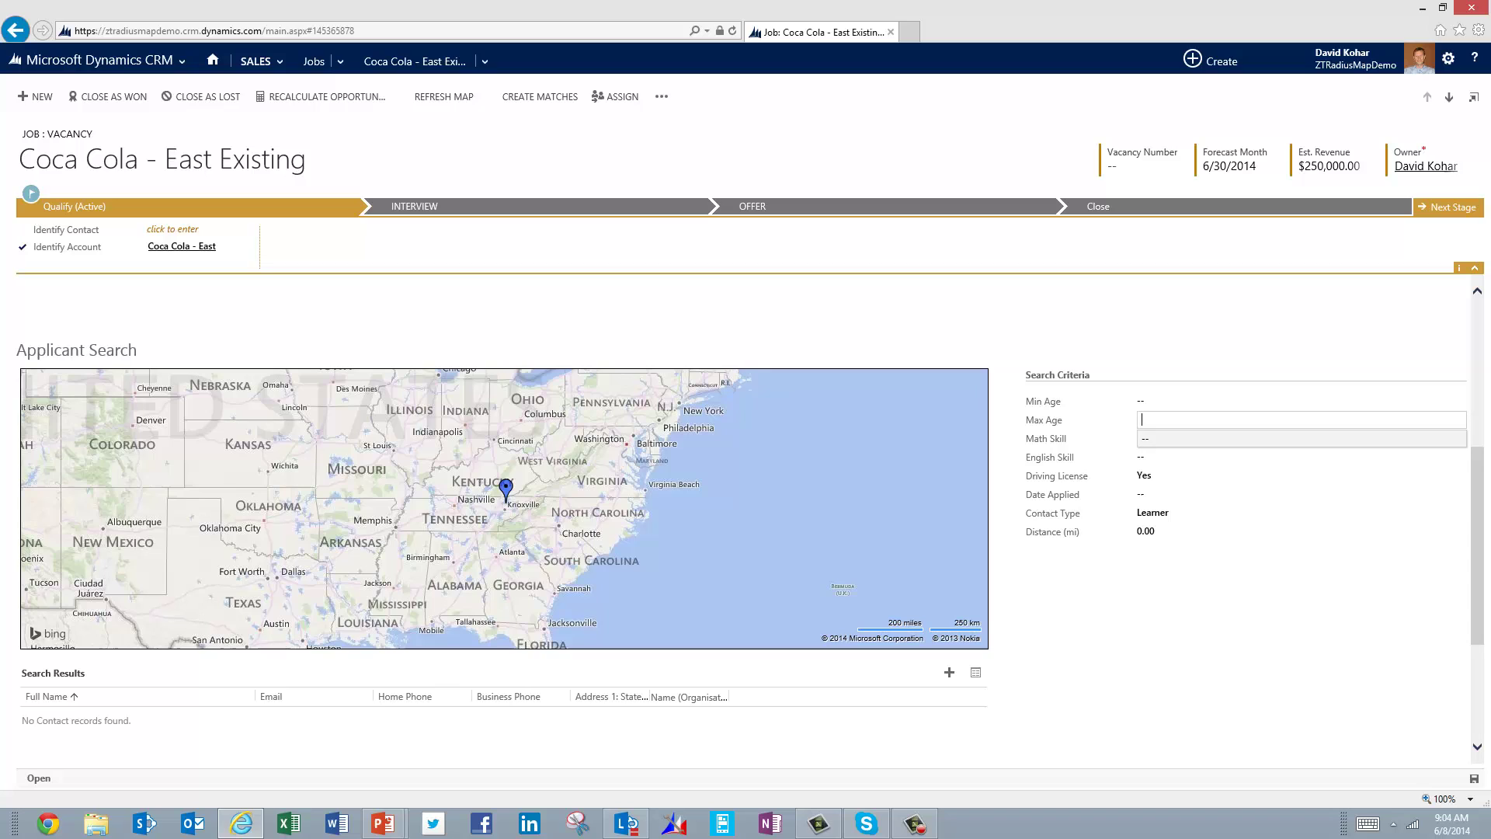
pyautogui.click(1145, 439)
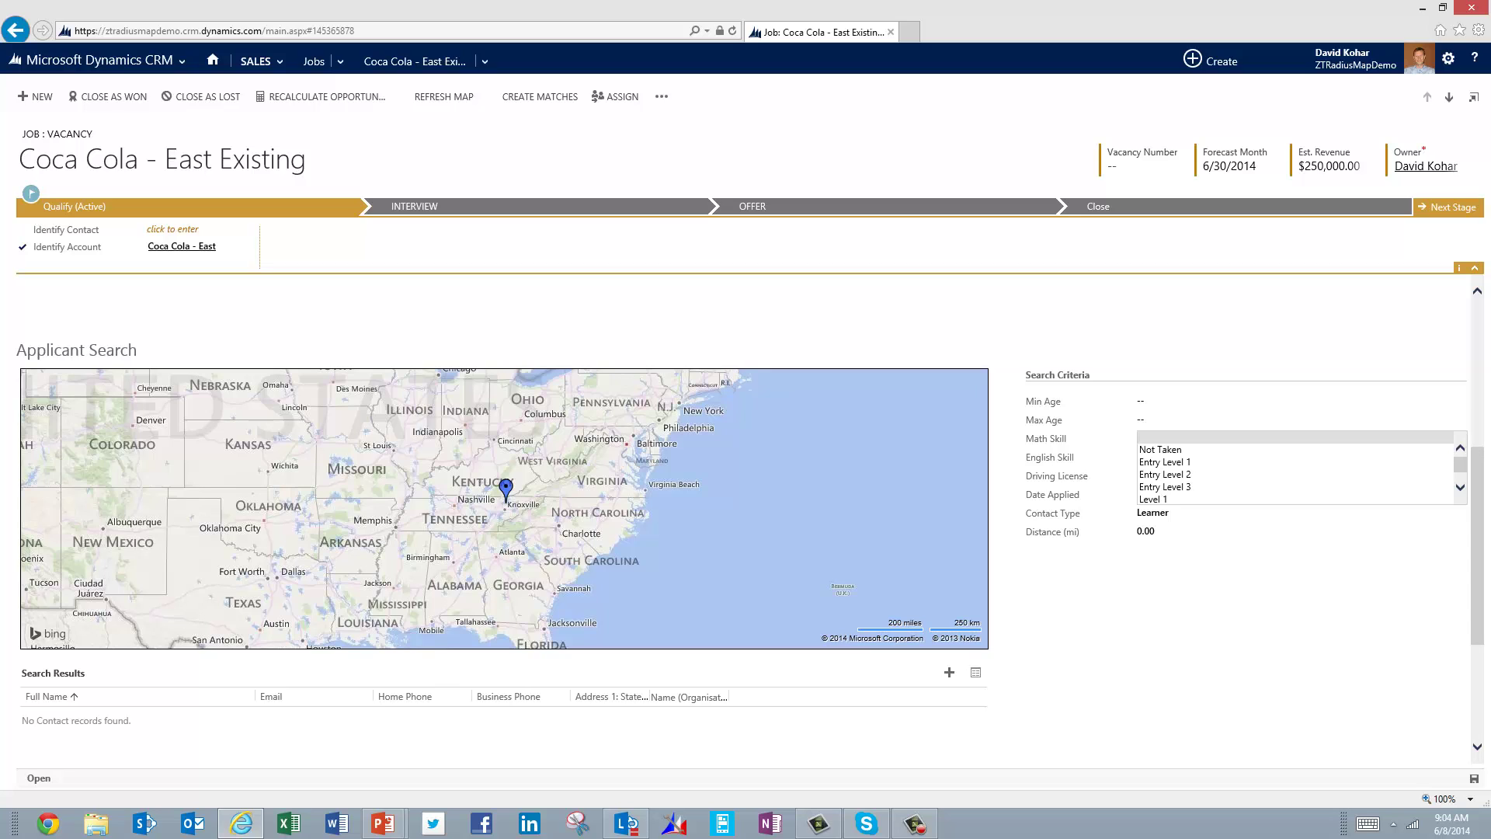
pyautogui.press('Down')
pyautogui.press('Down')
pyautogui.press('Return')
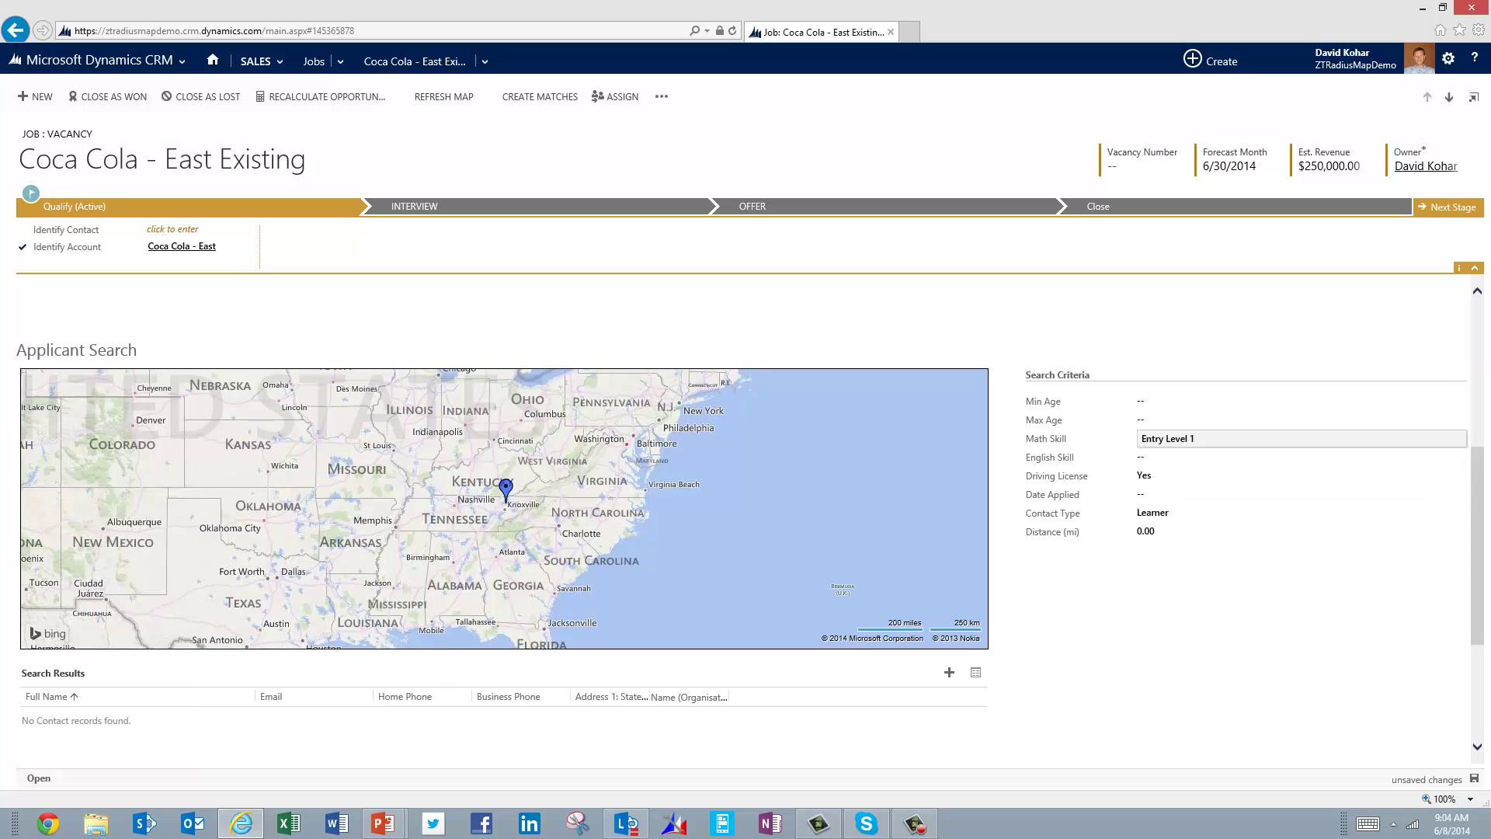
pyautogui.click(1146, 514)
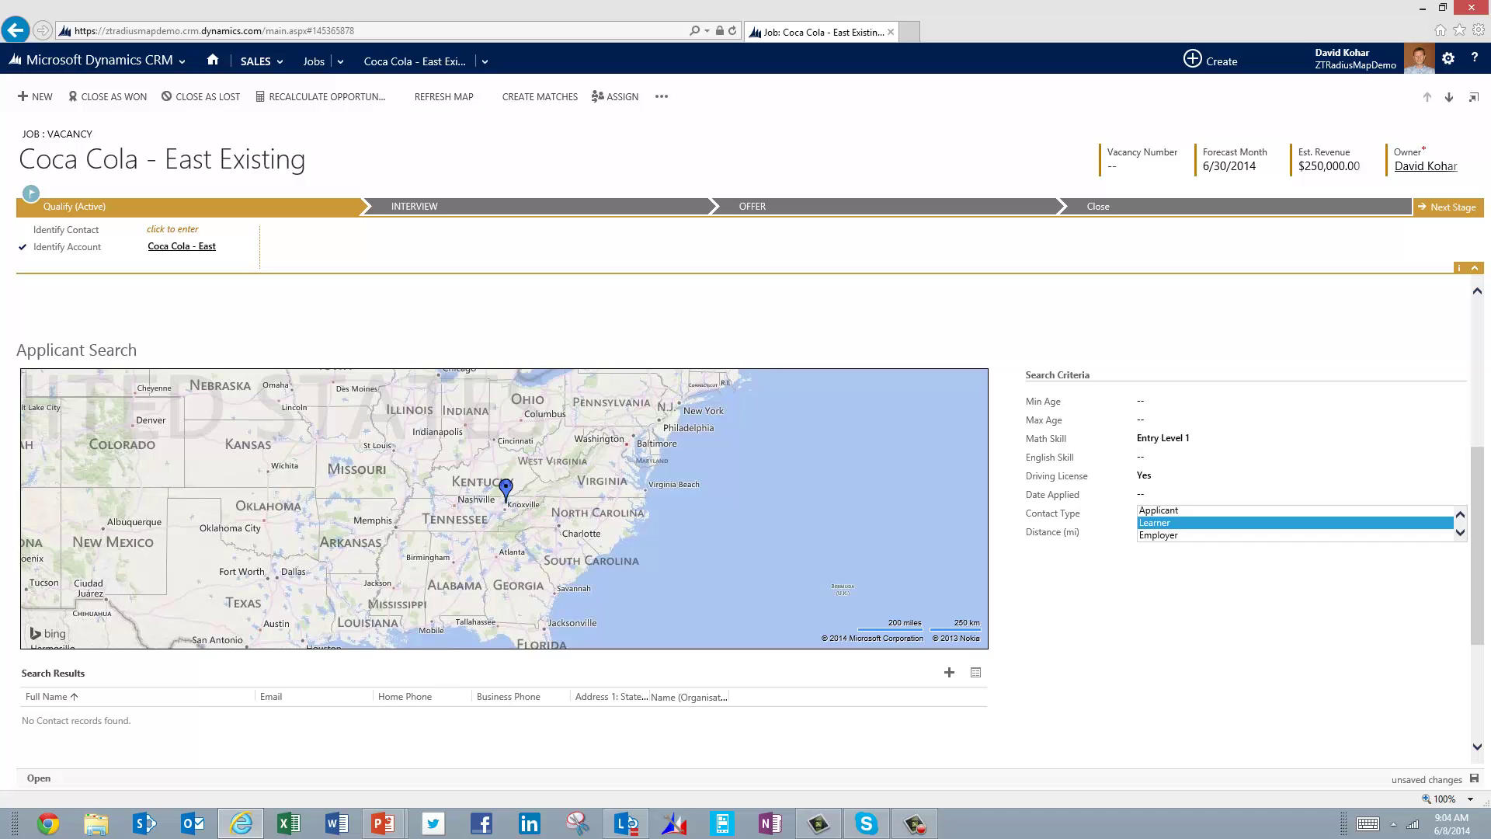
pyautogui.press('Up')
pyautogui.press('Return')
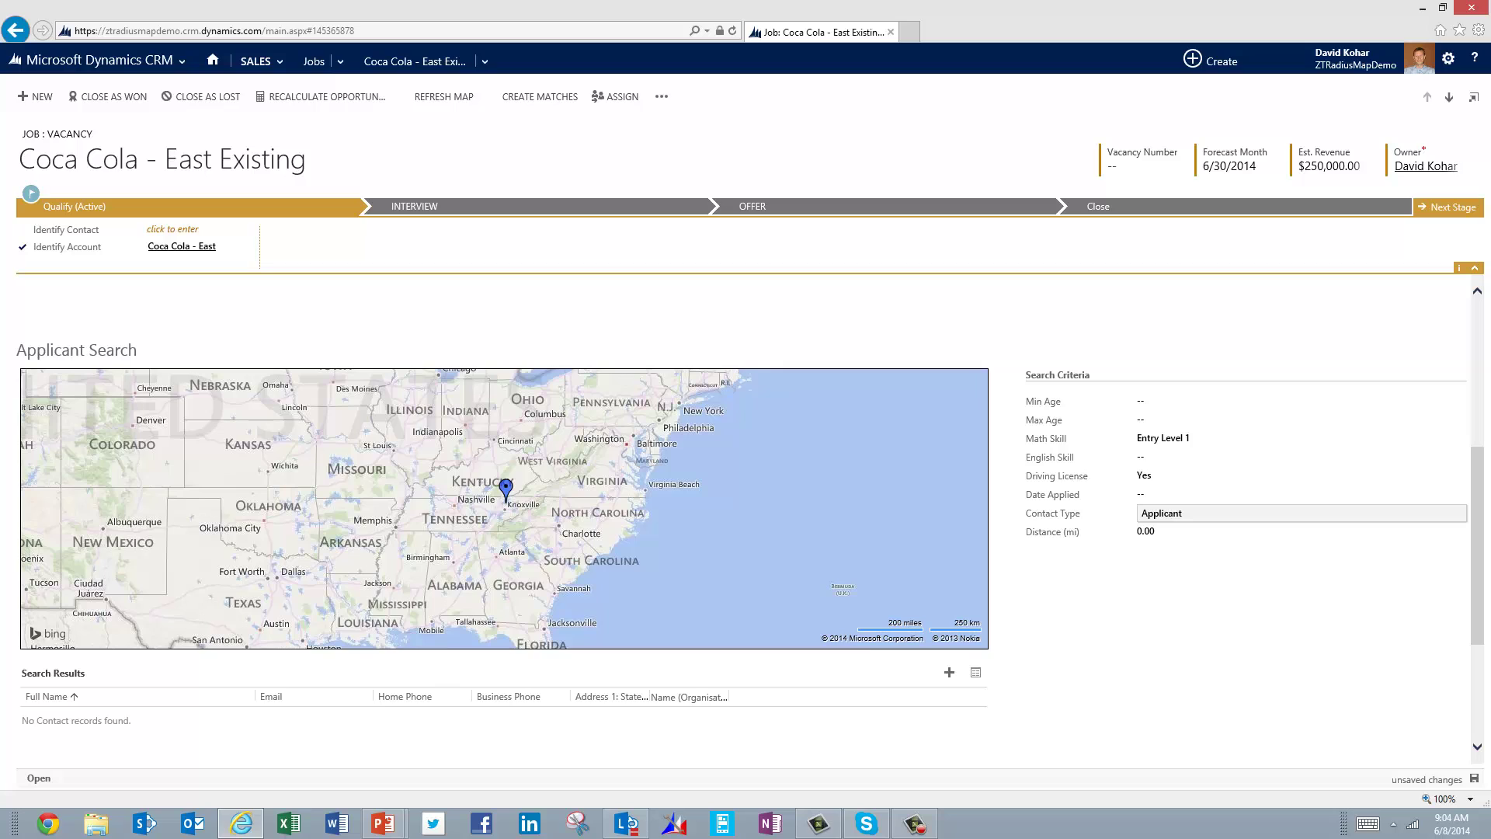
# Enter a search distance of 50 miles
pyautogui.click(1149, 531)
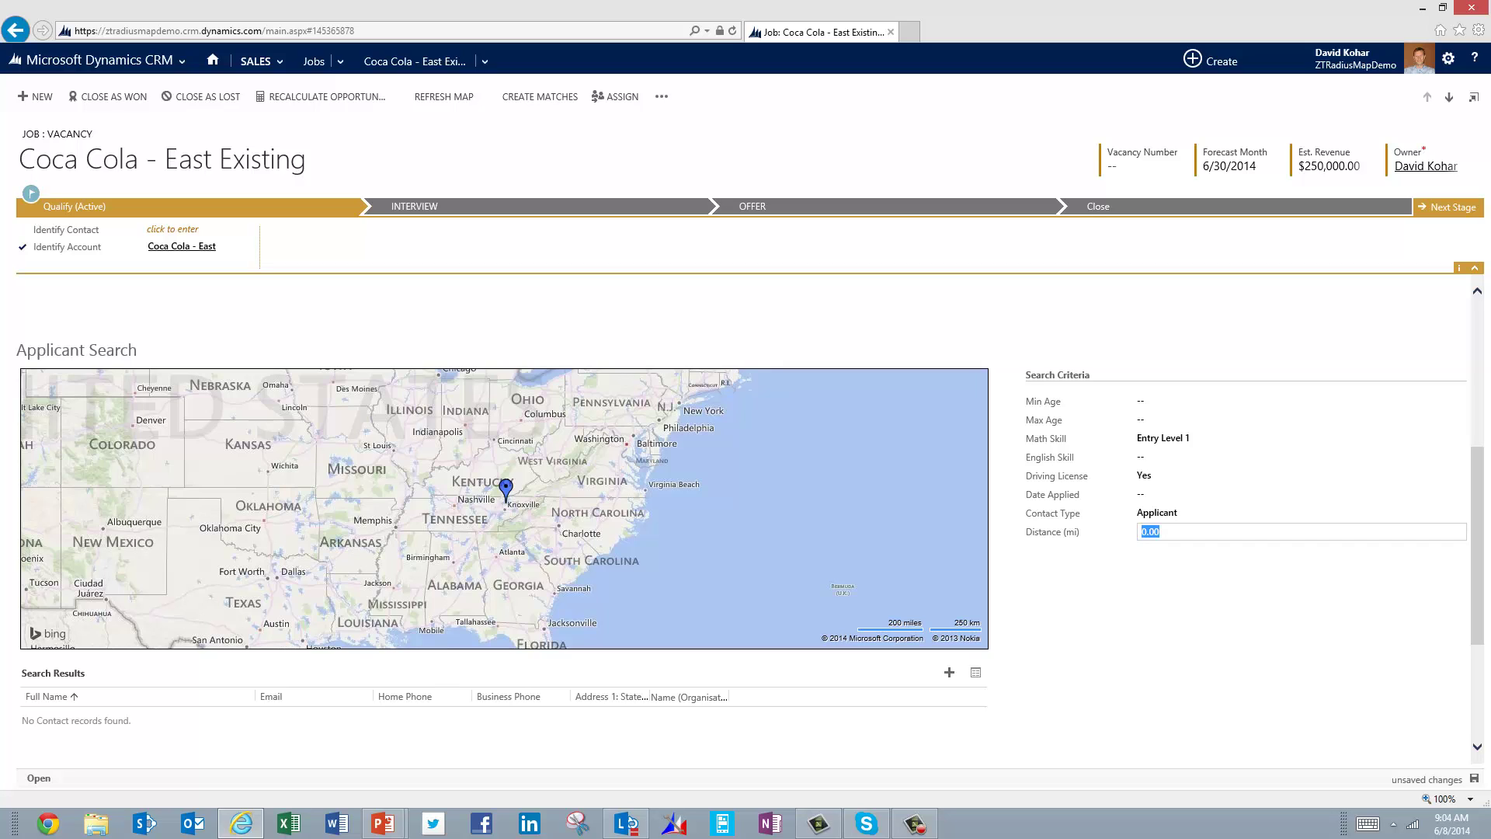
pyautogui.write('50')
pyautogui.press('Return')
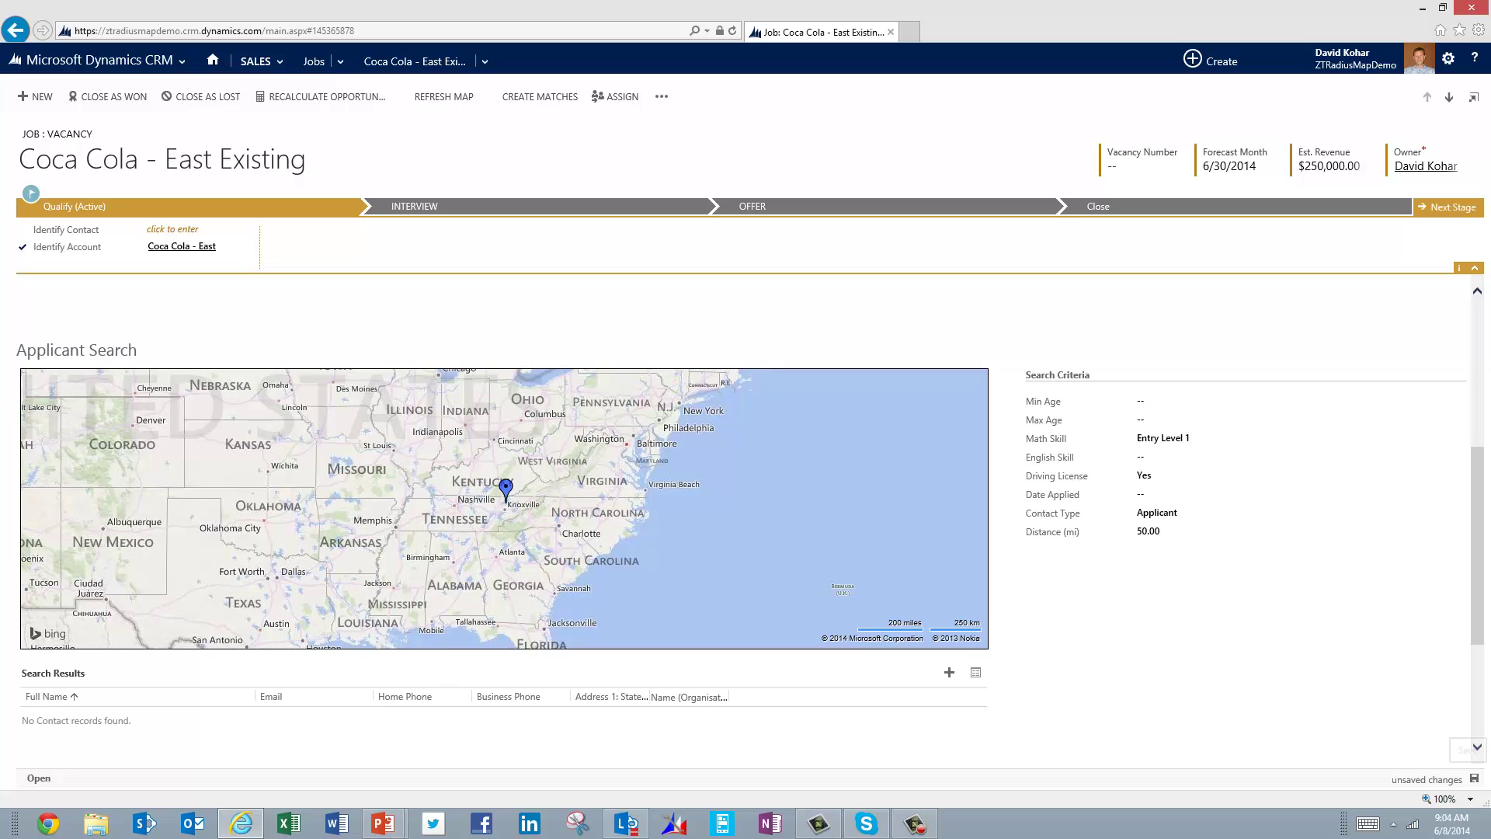
# Save the job record and refresh the map to show the one applicant within 50 miles
pyautogui.click(1474, 778)
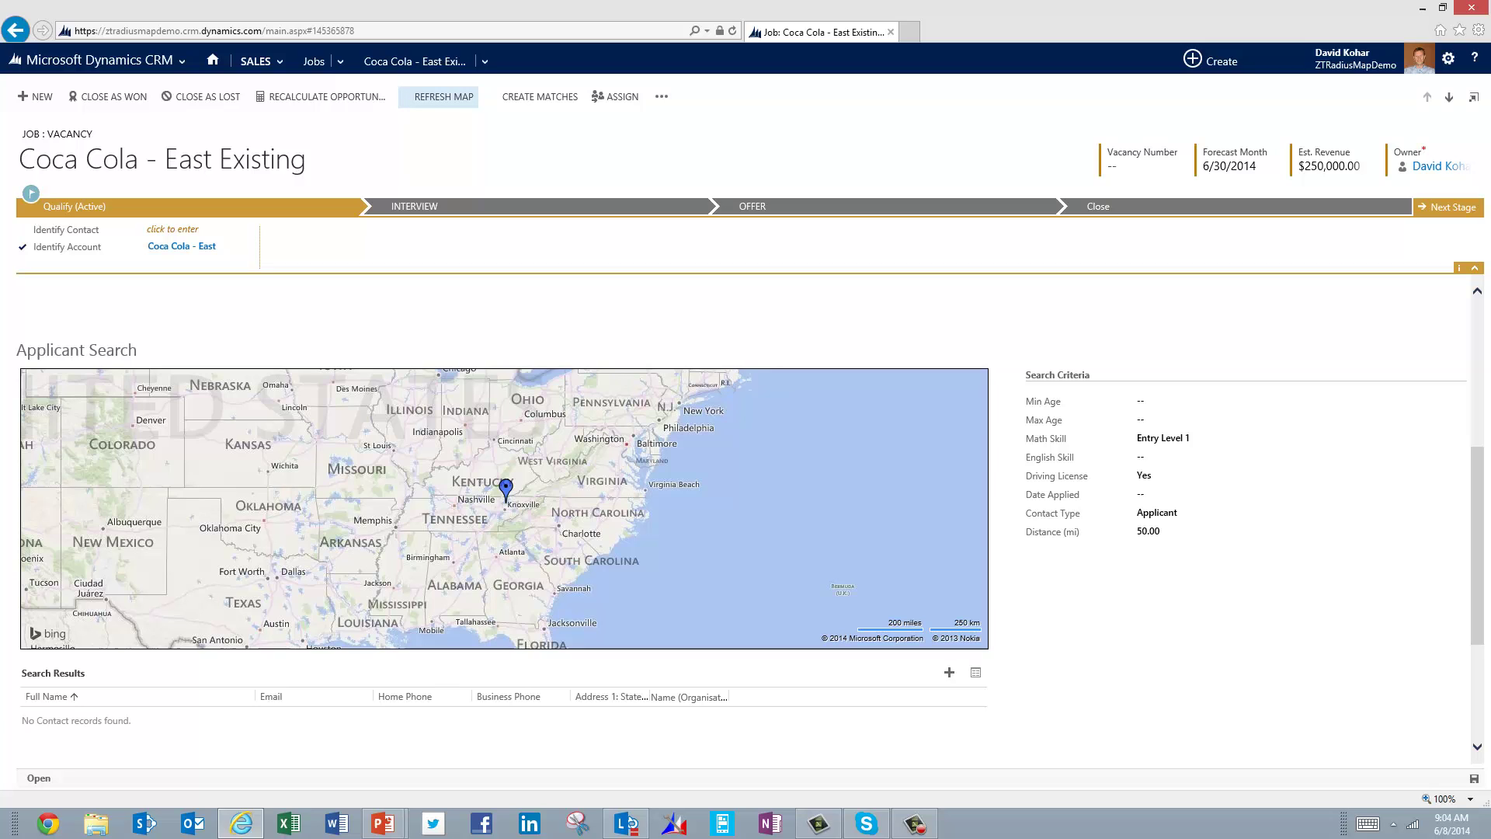
pyautogui.click(439, 96)
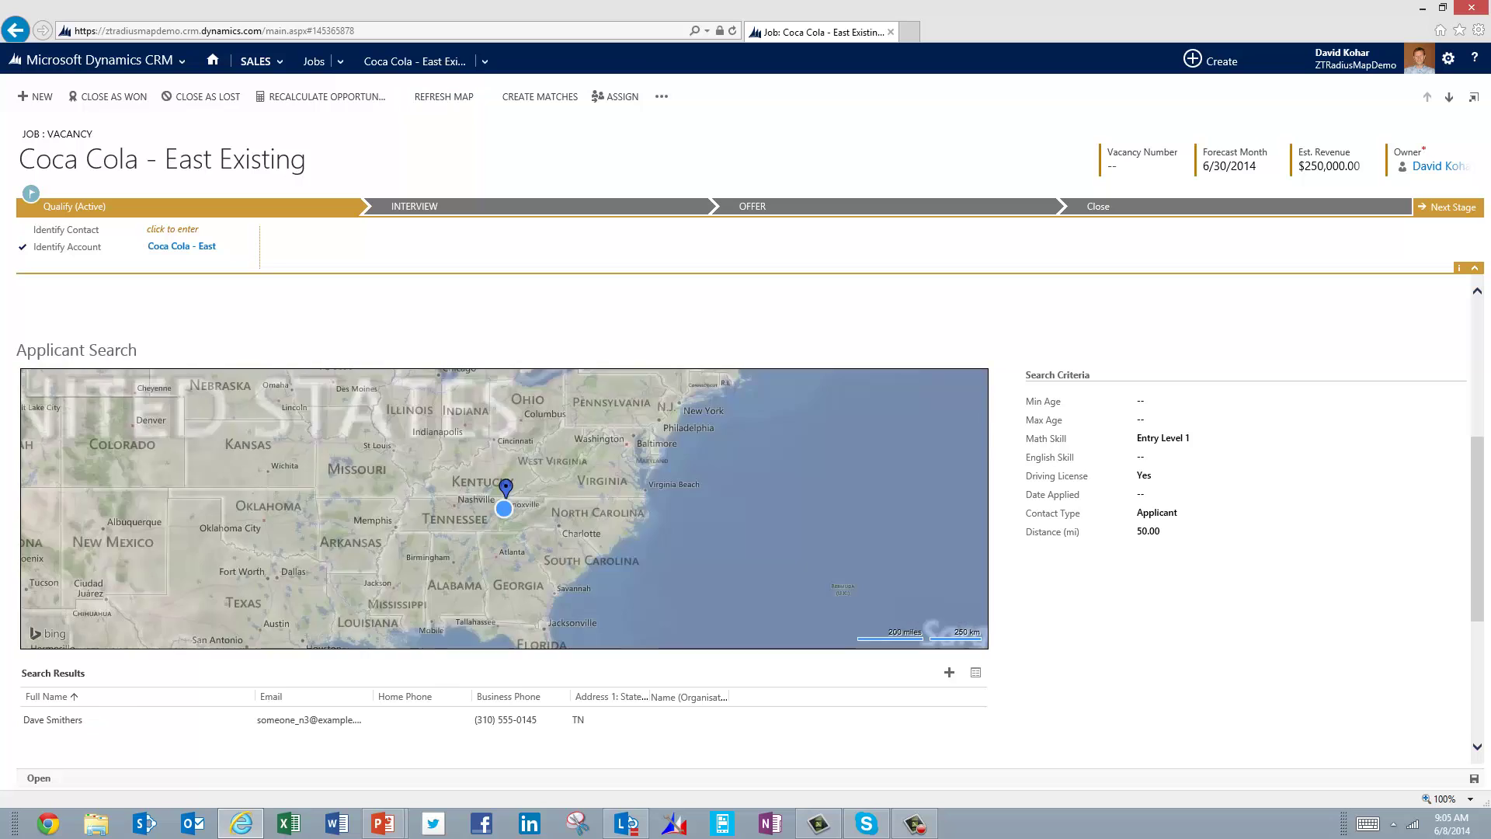
pyautogui.moveTo(504, 508)
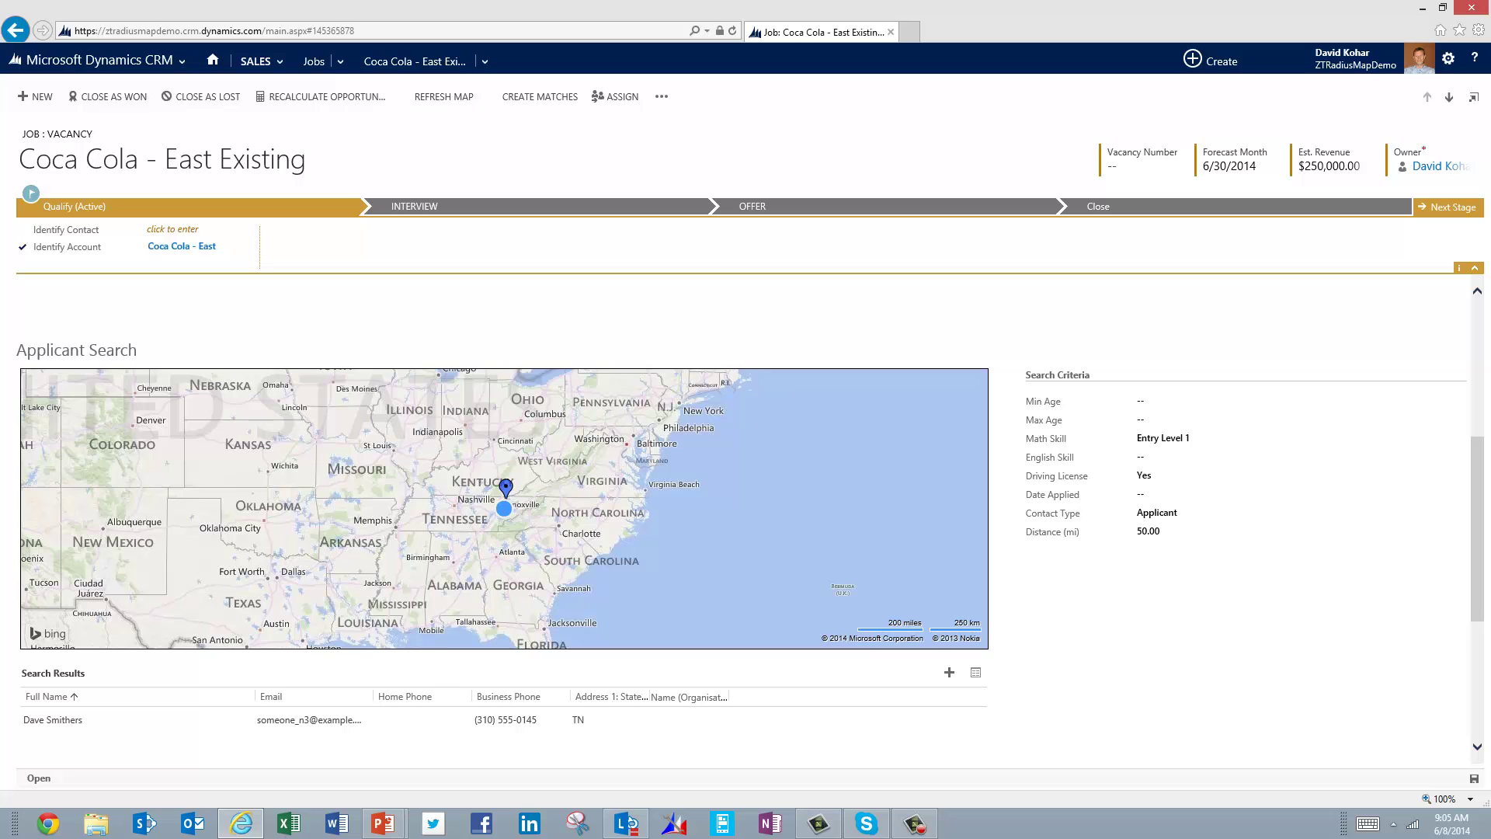
# Change the distance to 750 miles, save with Ctrl+S and refresh the map
pyautogui.click(1153, 532)
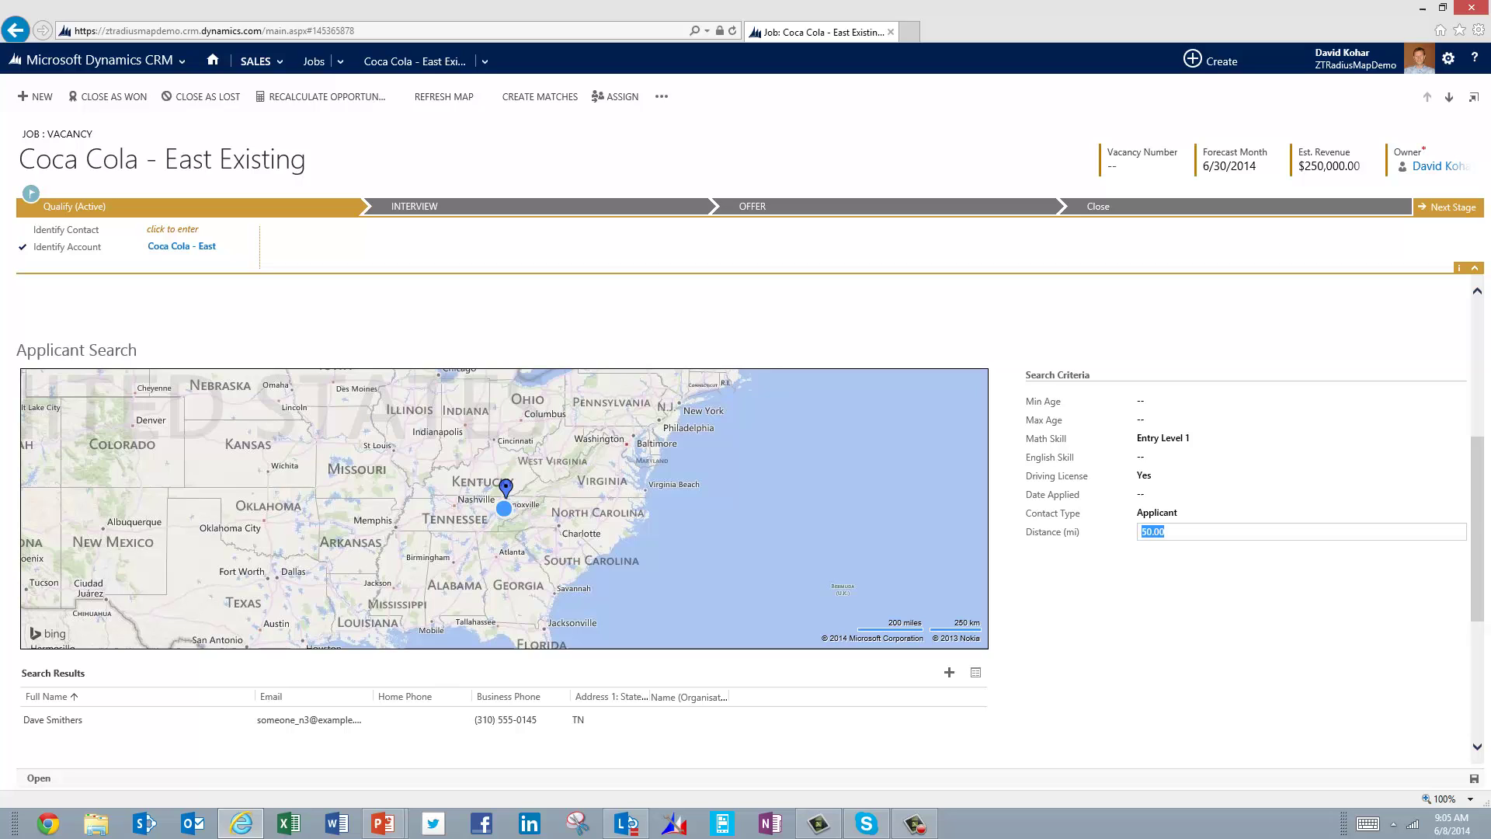
pyautogui.write('750')
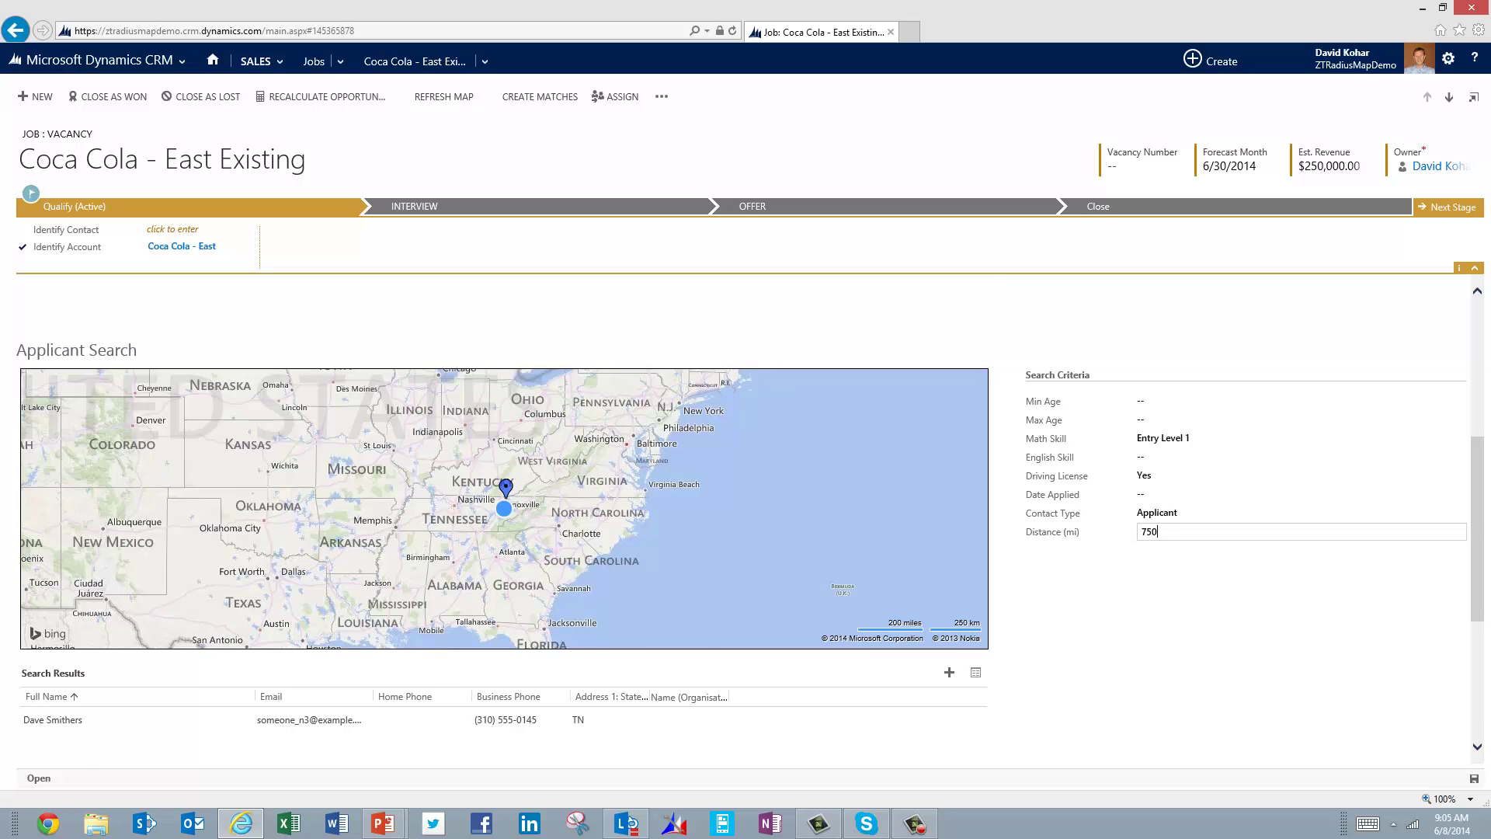
pyautogui.scroll(-3, 745, 466)
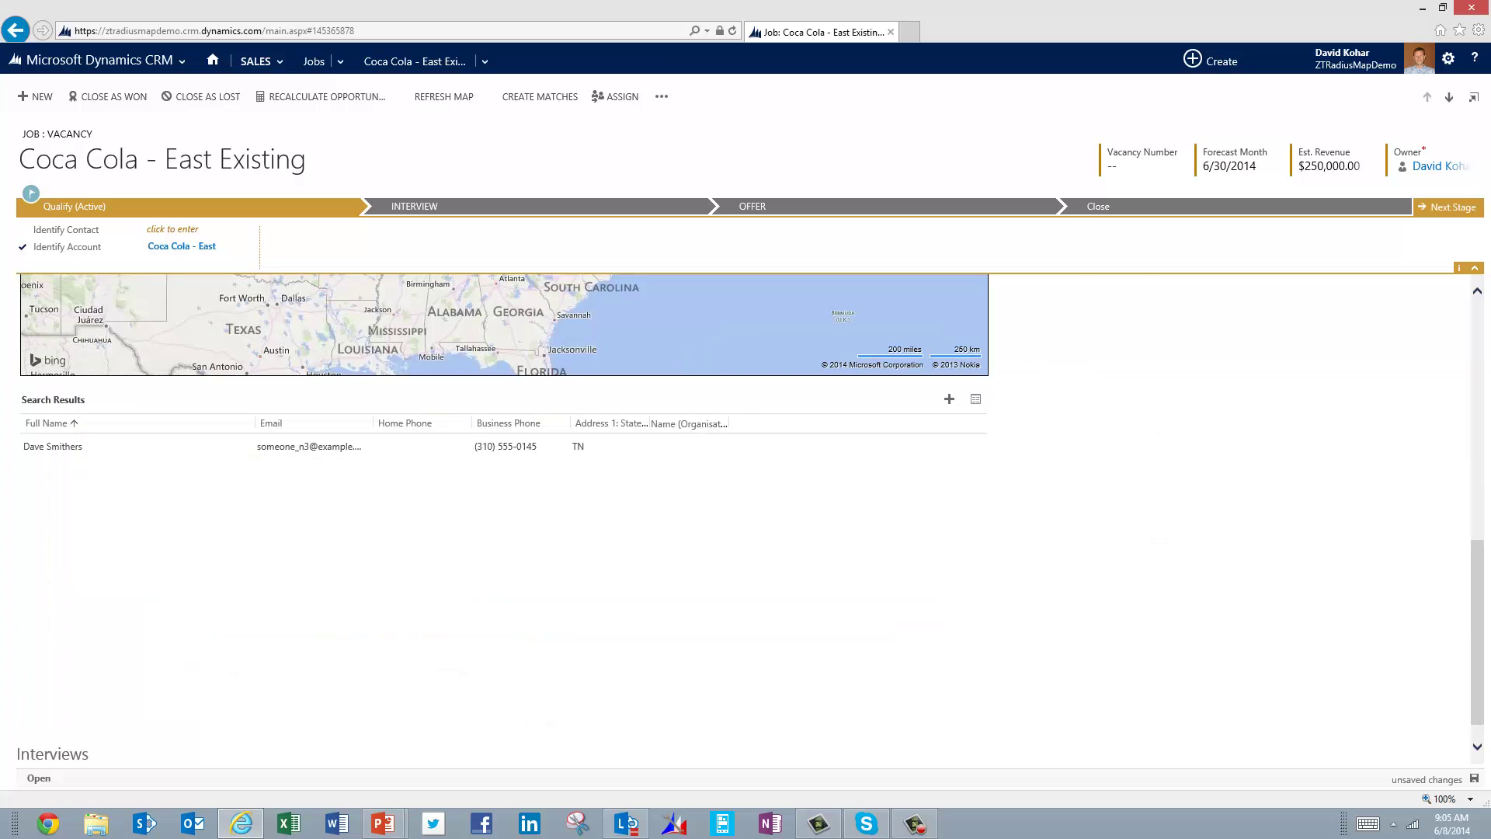
pyautogui.scroll(3, 746, 466)
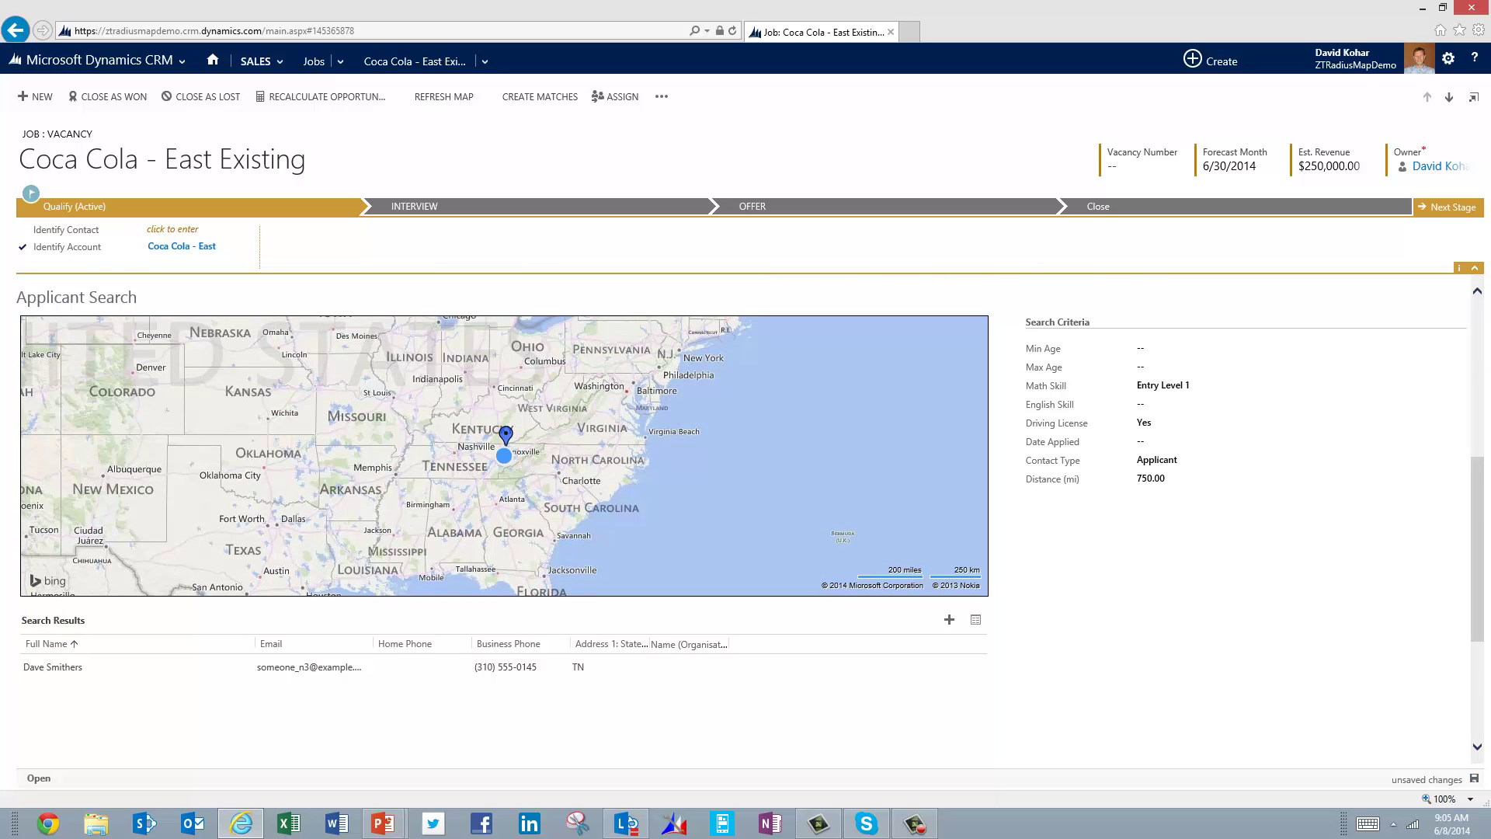
pyautogui.hotkey('ctrl', 's')
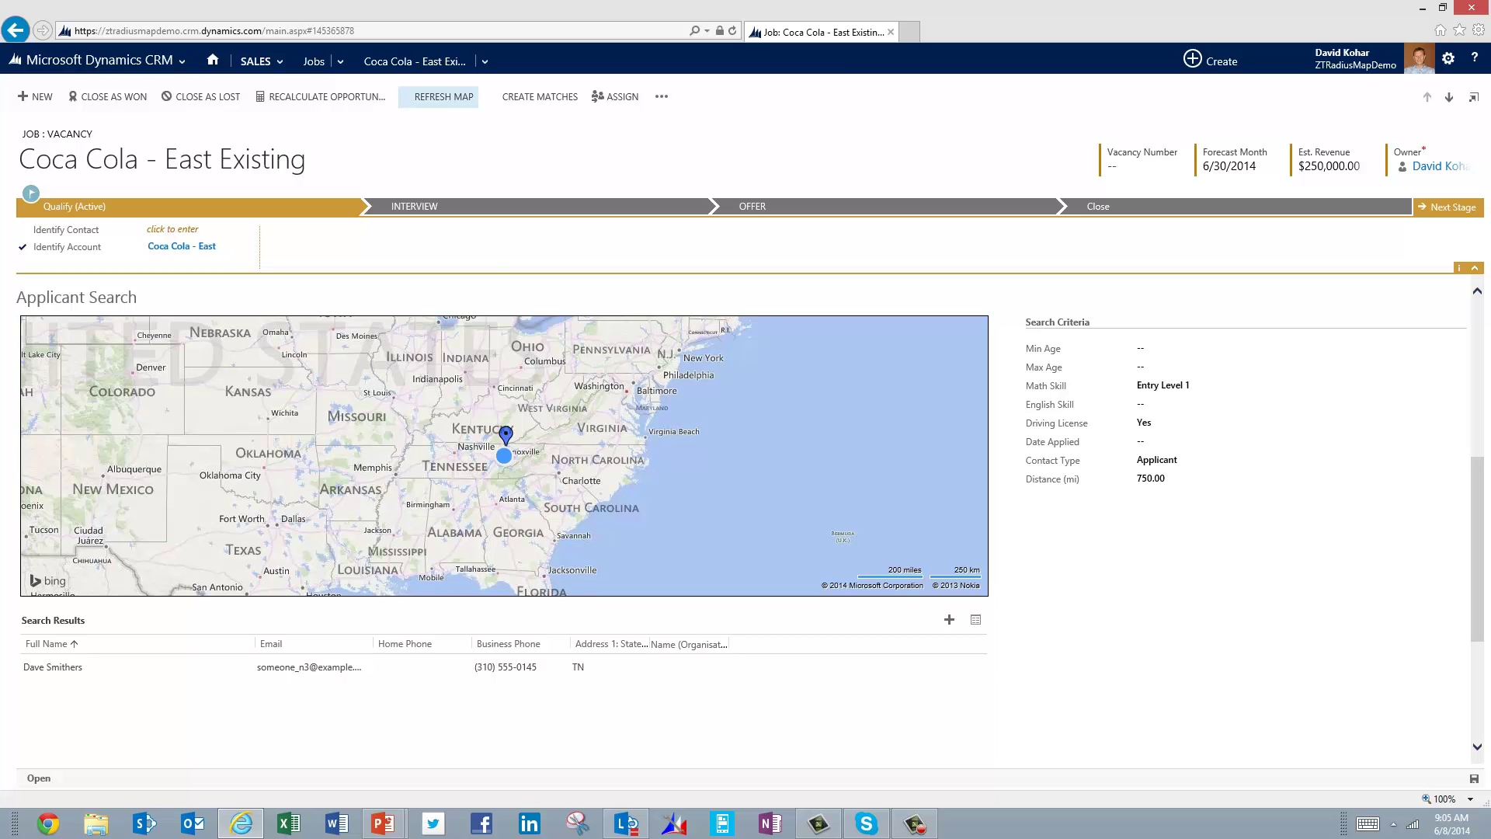
pyautogui.click(443, 96)
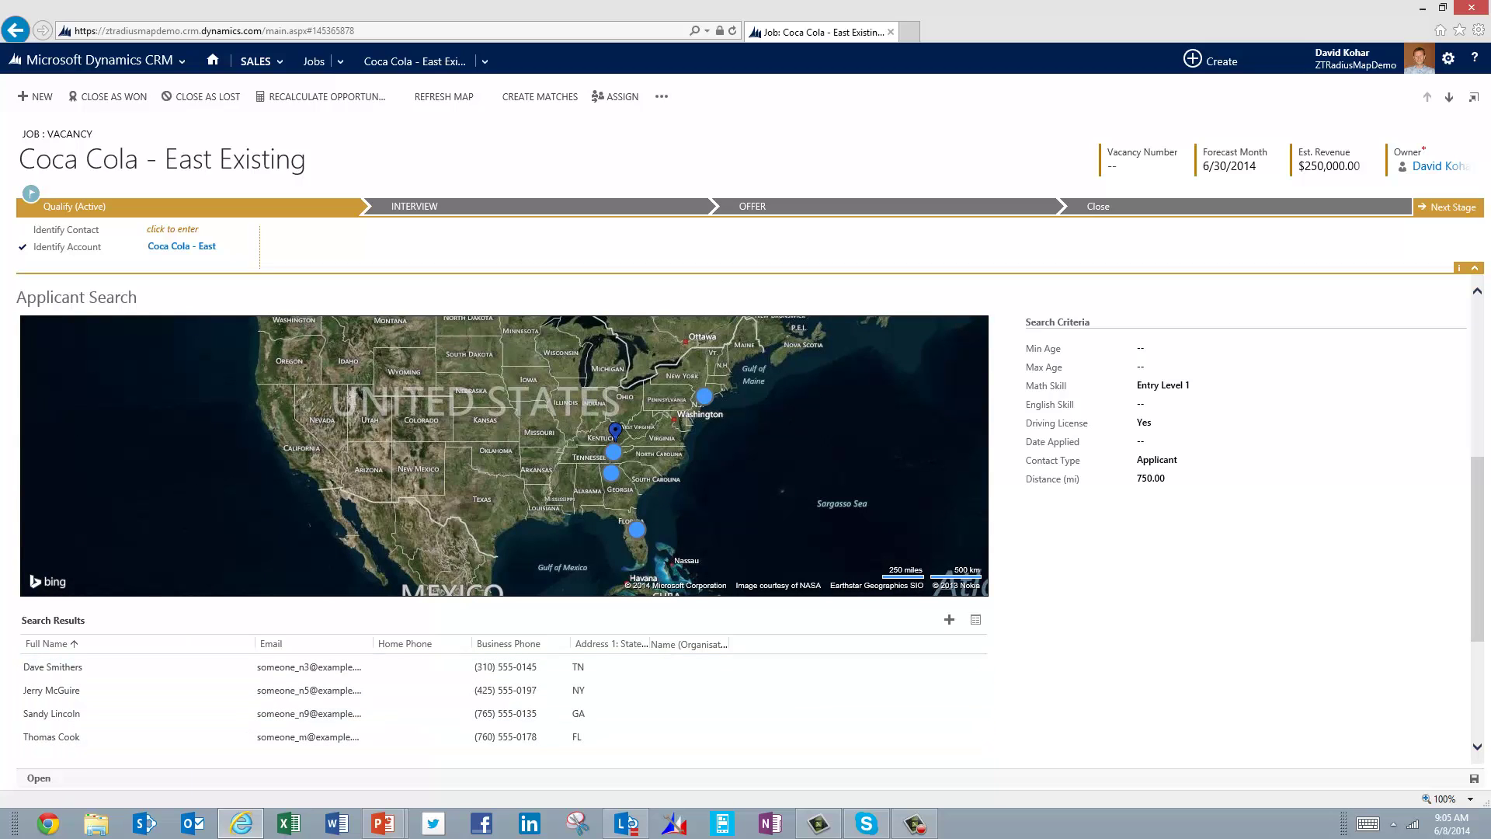
pyautogui.scroll(5, 505, 505)
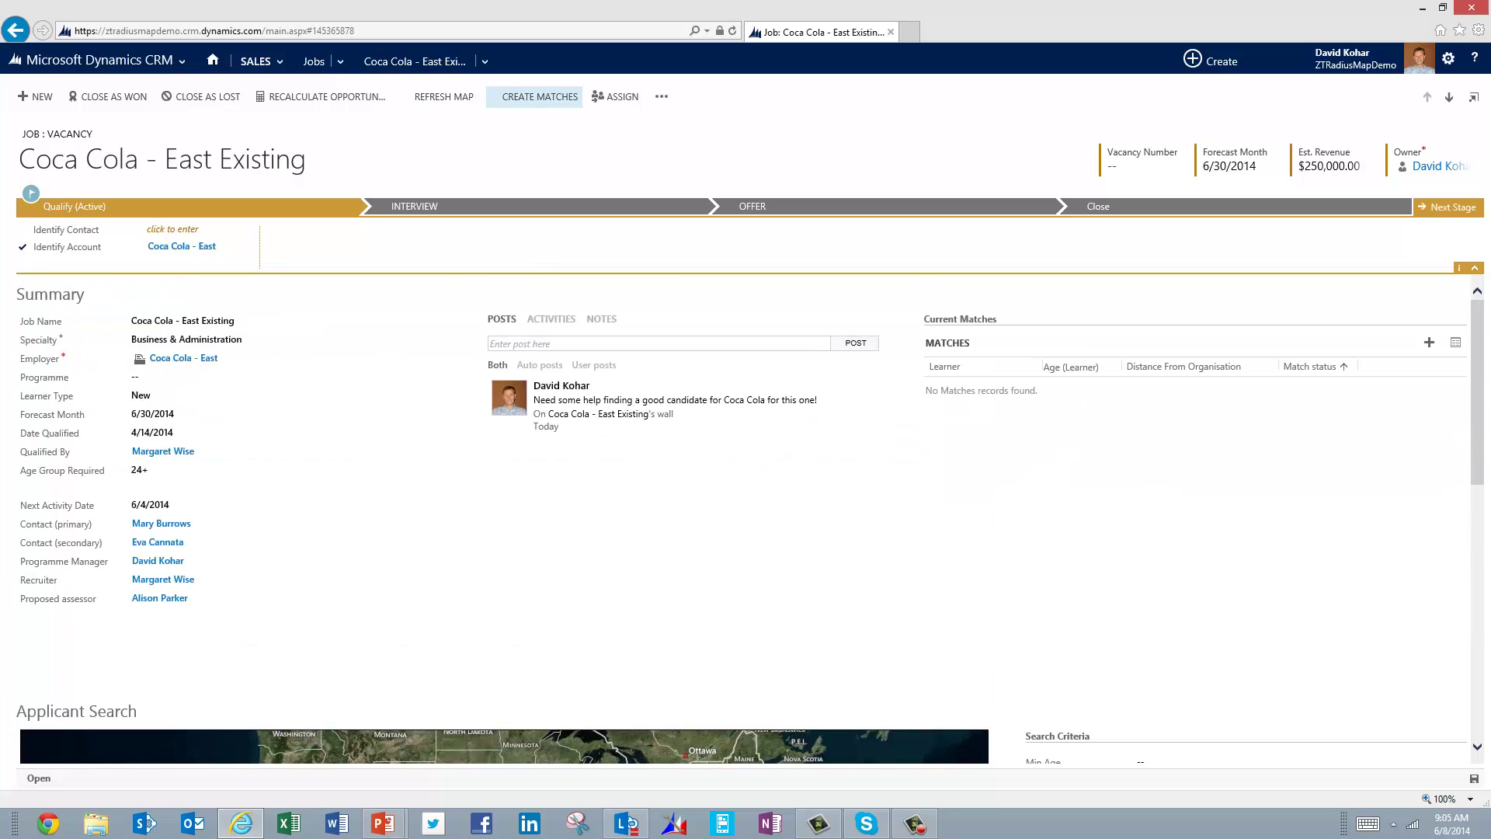
# Create matches for the four found applicants and dismiss the confirmation message
pyautogui.click(540, 97)
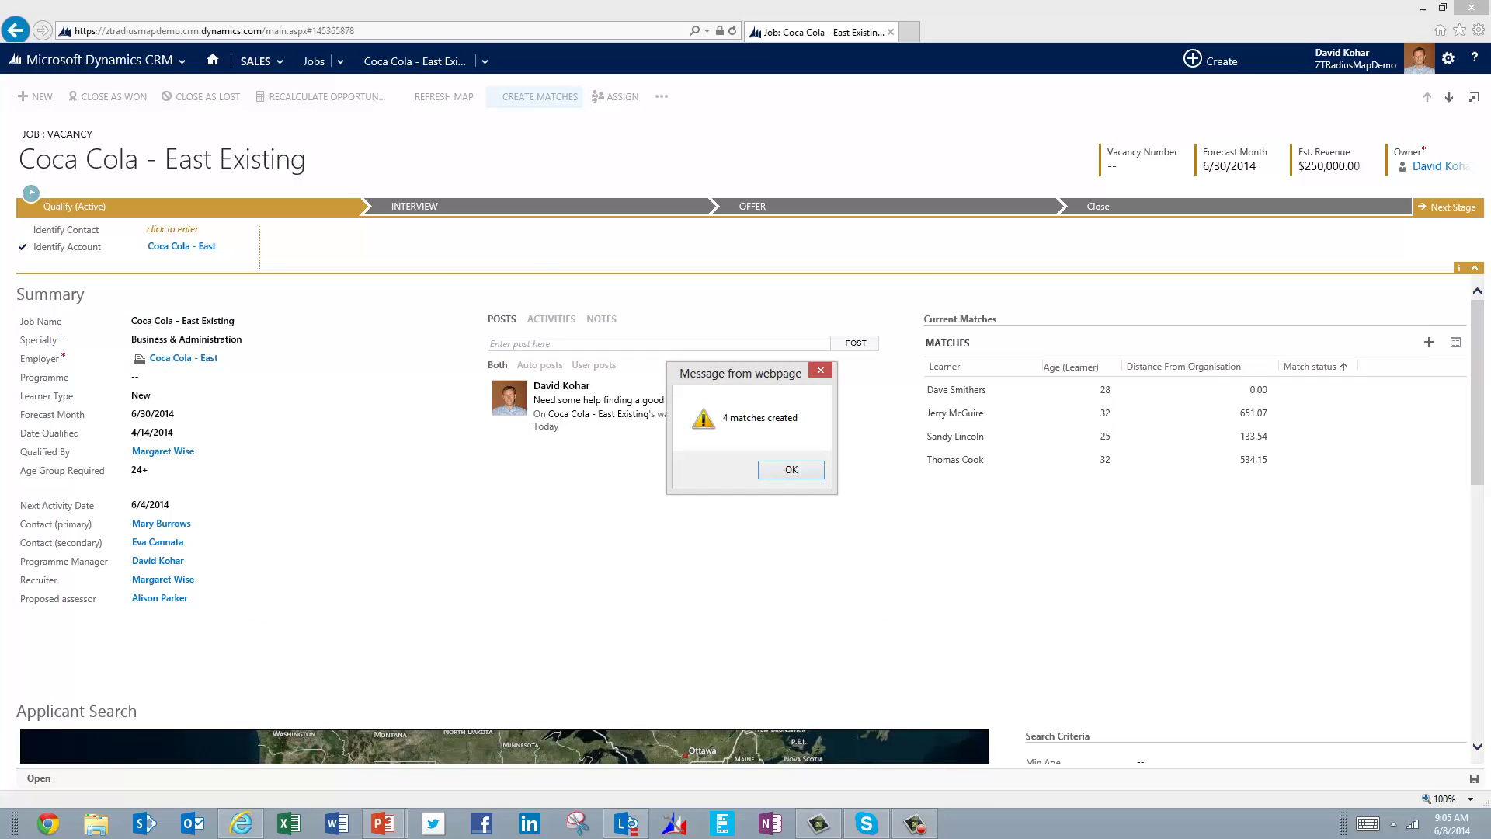
pyautogui.press('Return')
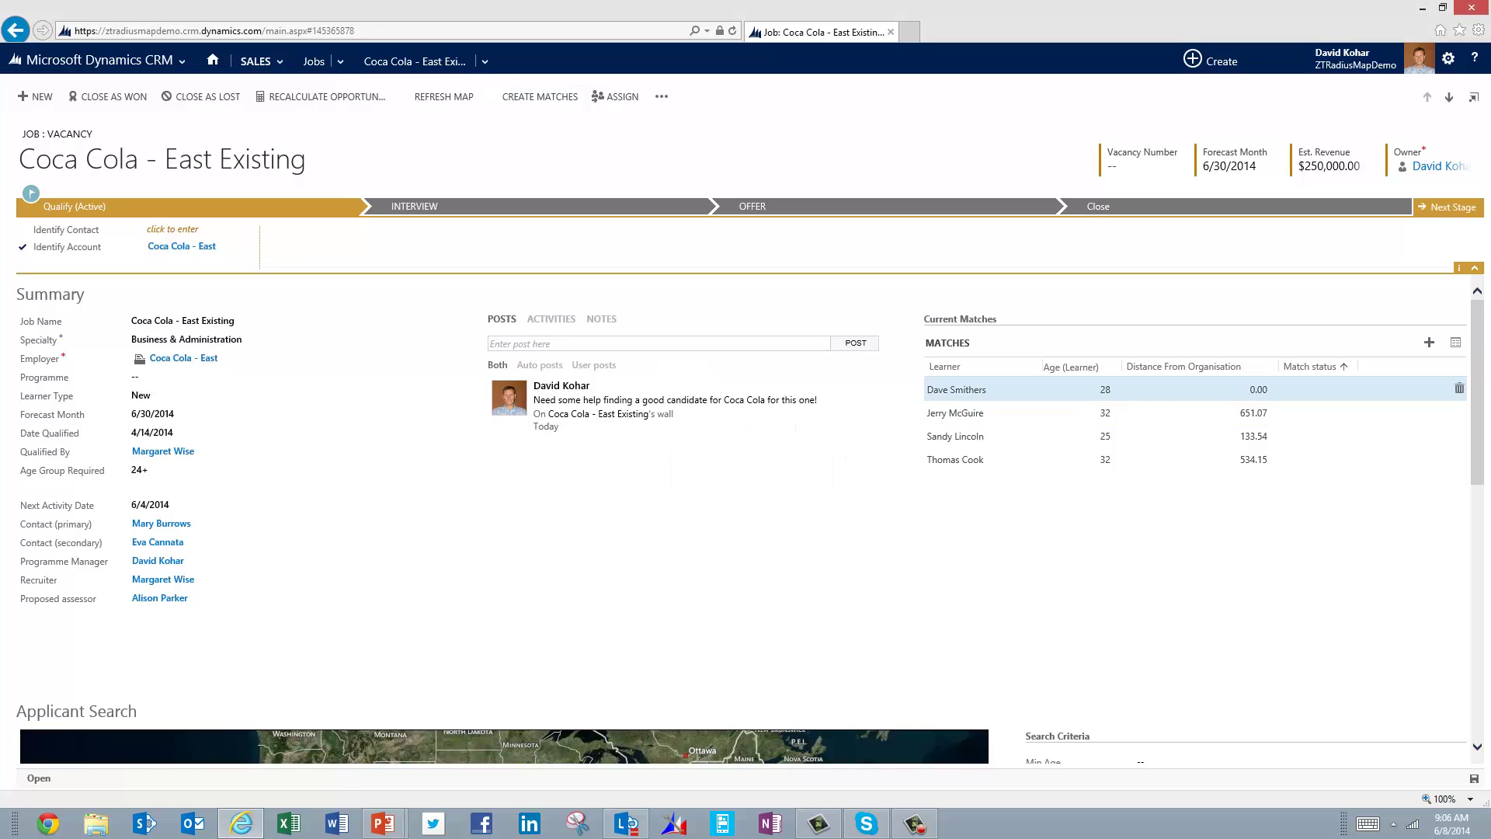